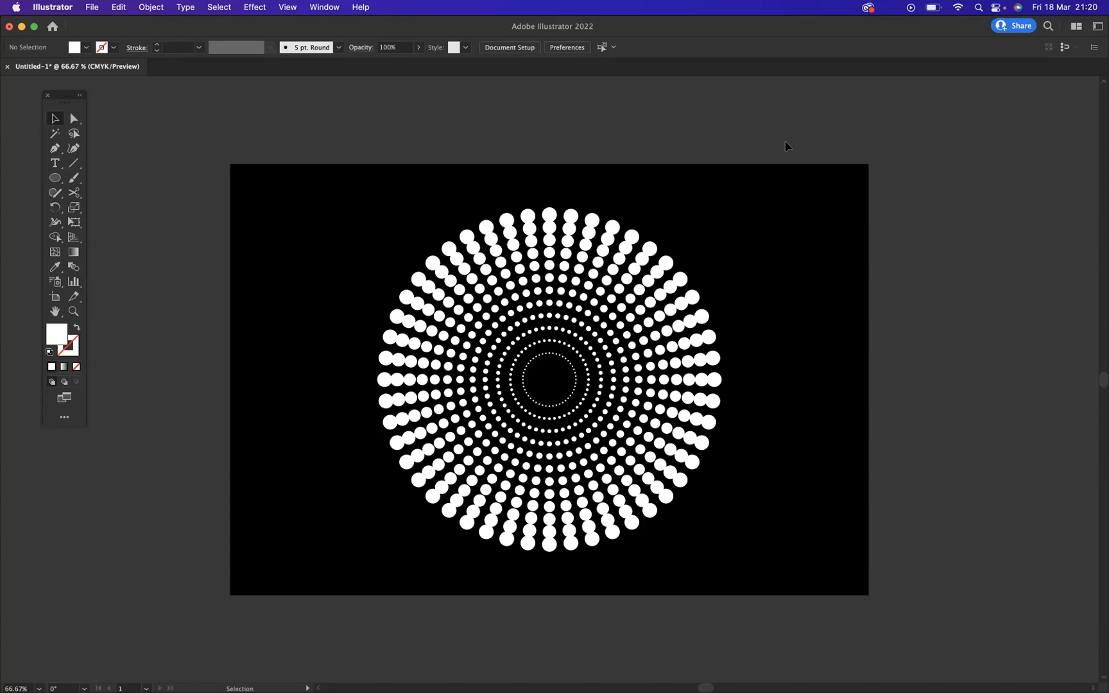
# Step: Add a new artboard of the same size beside the artboard holding the finished dot pattern
pyautogui.hscroll(1, 801, 253)
pyautogui.hscroll(8, 801, 252)
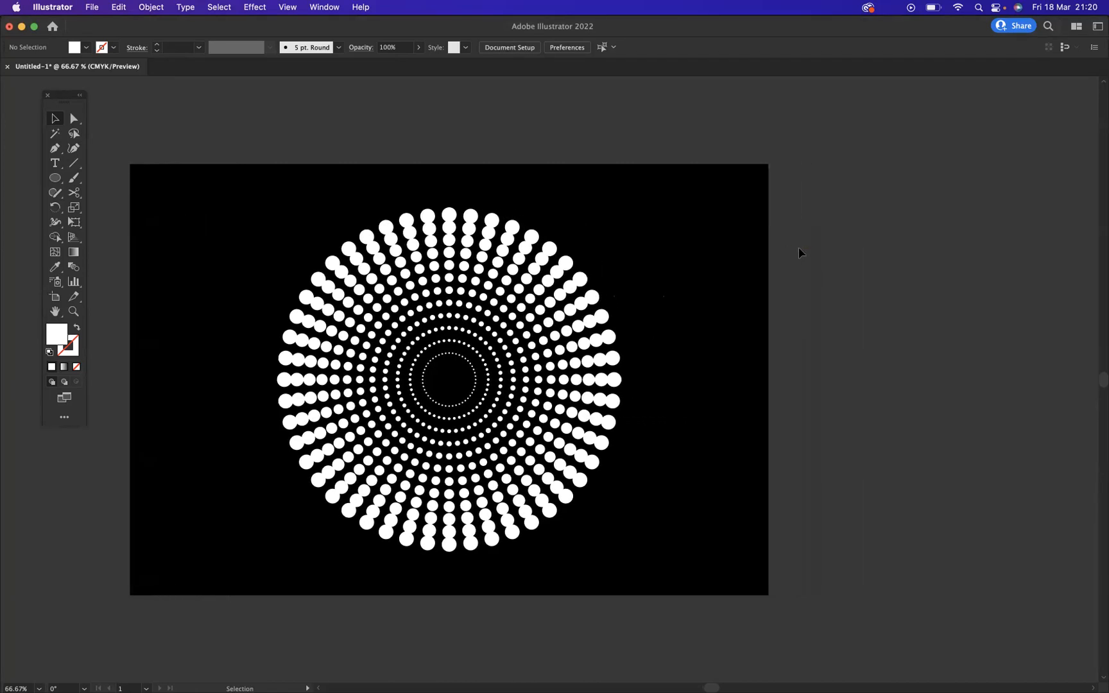
pyautogui.hscroll(15, 802, 252)
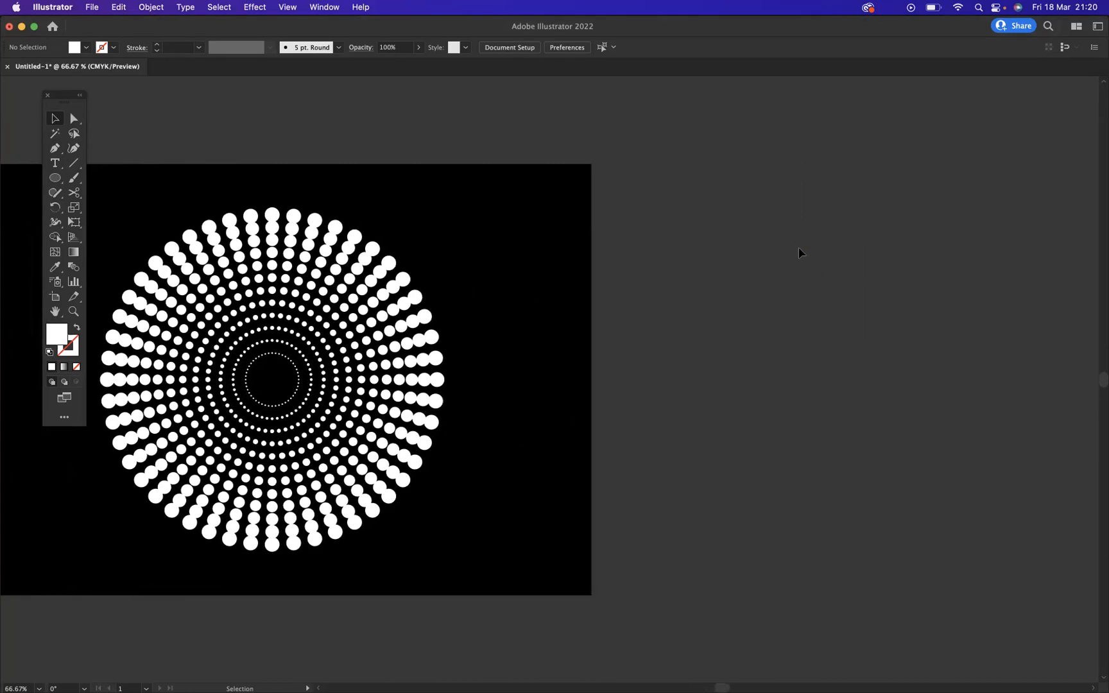
pyautogui.hscroll(3, 799, 252)
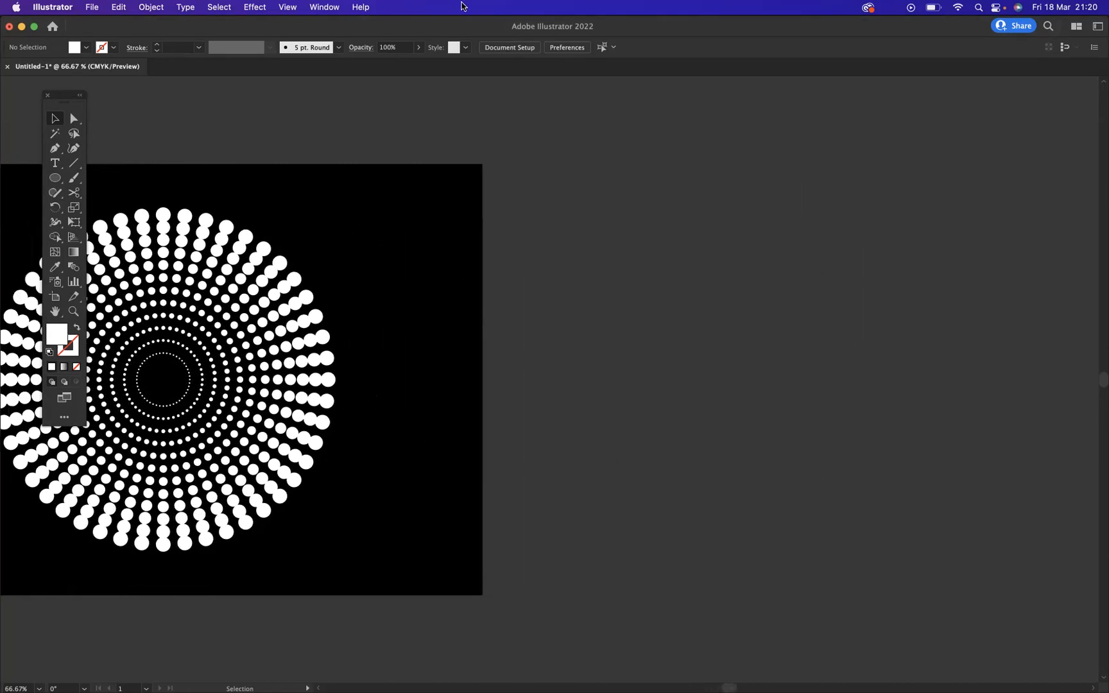
pyautogui.click(56, 297)
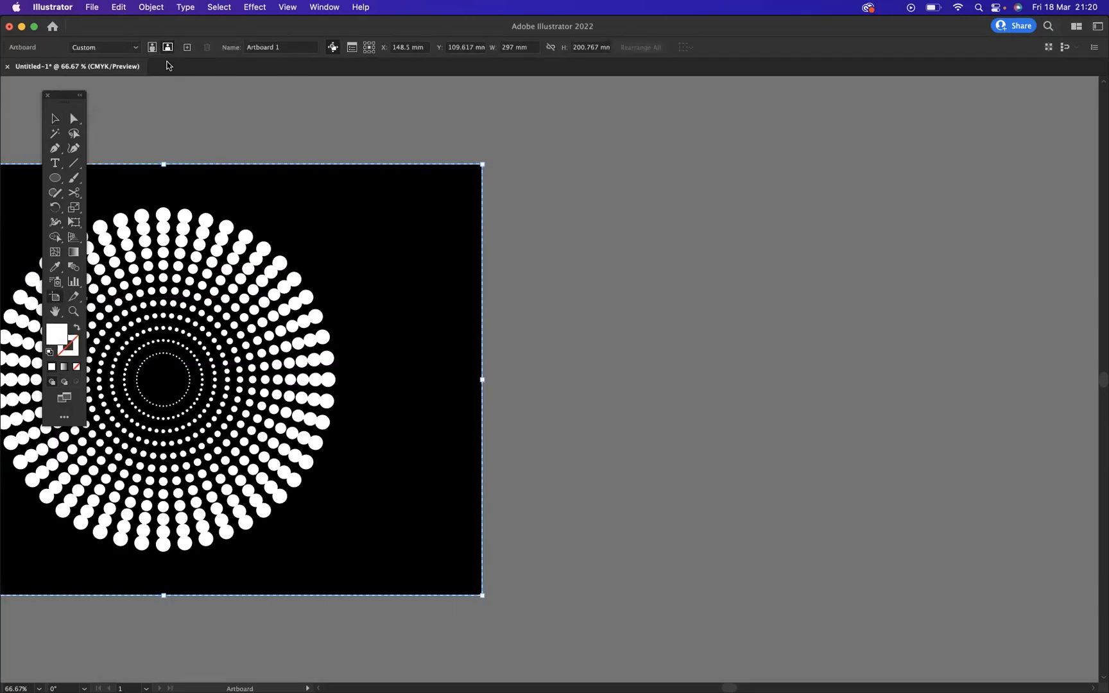
pyautogui.click(187, 48)
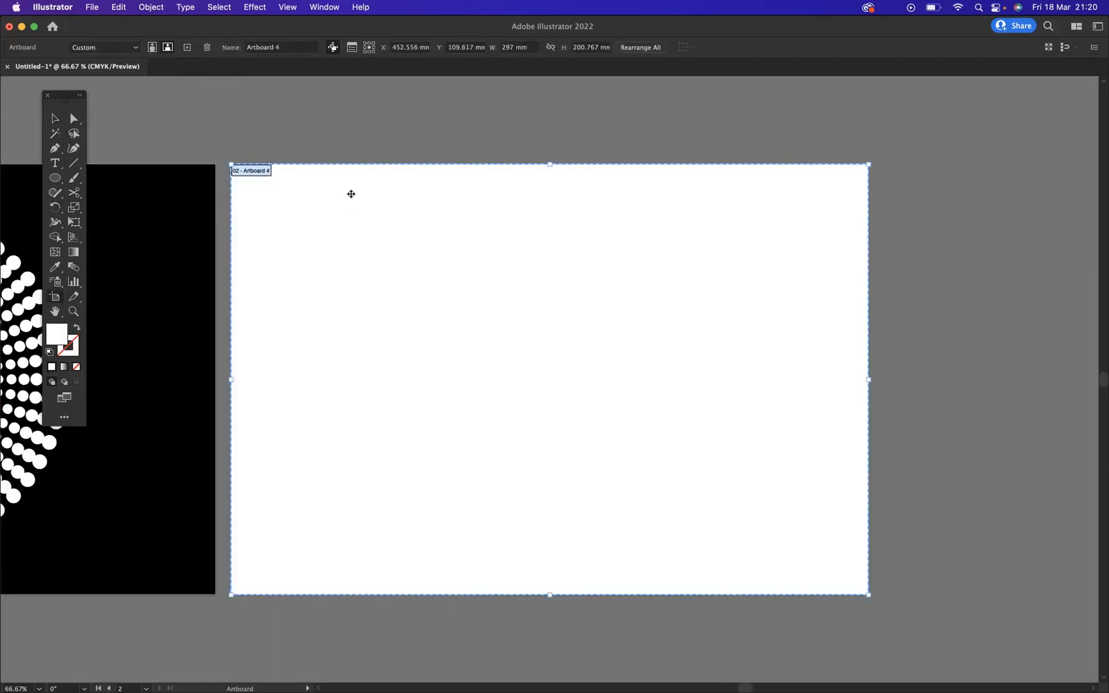
pyautogui.click(55, 120)
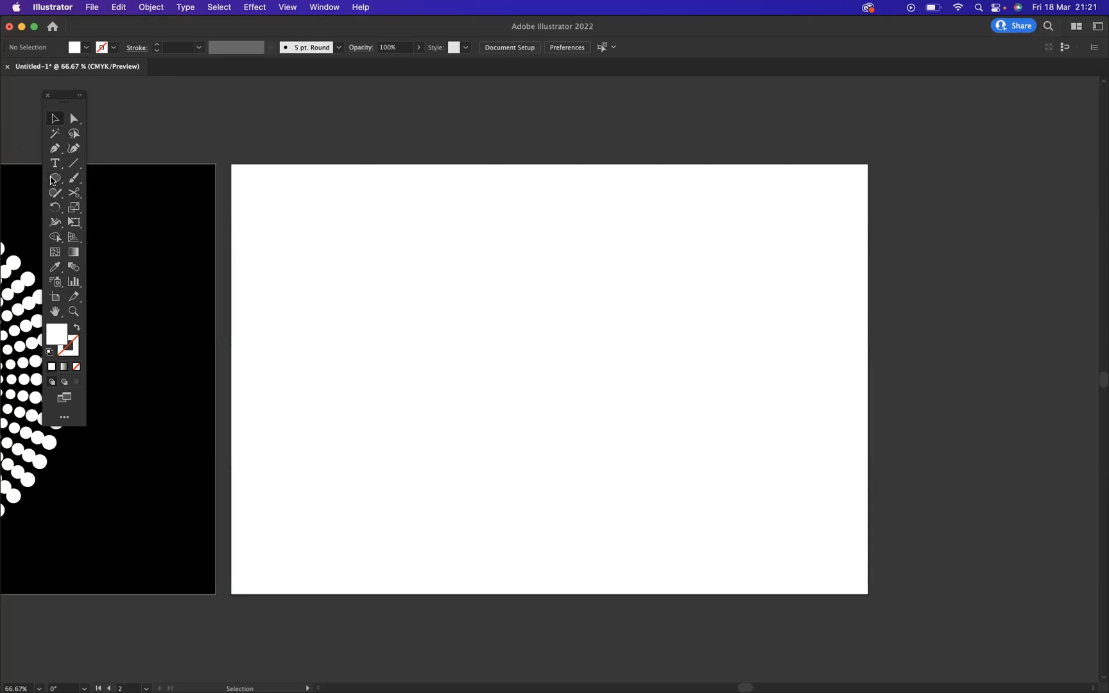
# Step: Draw a 297 × 200.767 mm rectangle covering the new artboard, fill it black and deselect it
pyautogui.moveTo(55, 179); pyautogui.dragTo(118, 183)
pyautogui.click(114, 180)
pyautogui.moveTo(233, 167); pyautogui.dragTo(865, 593)
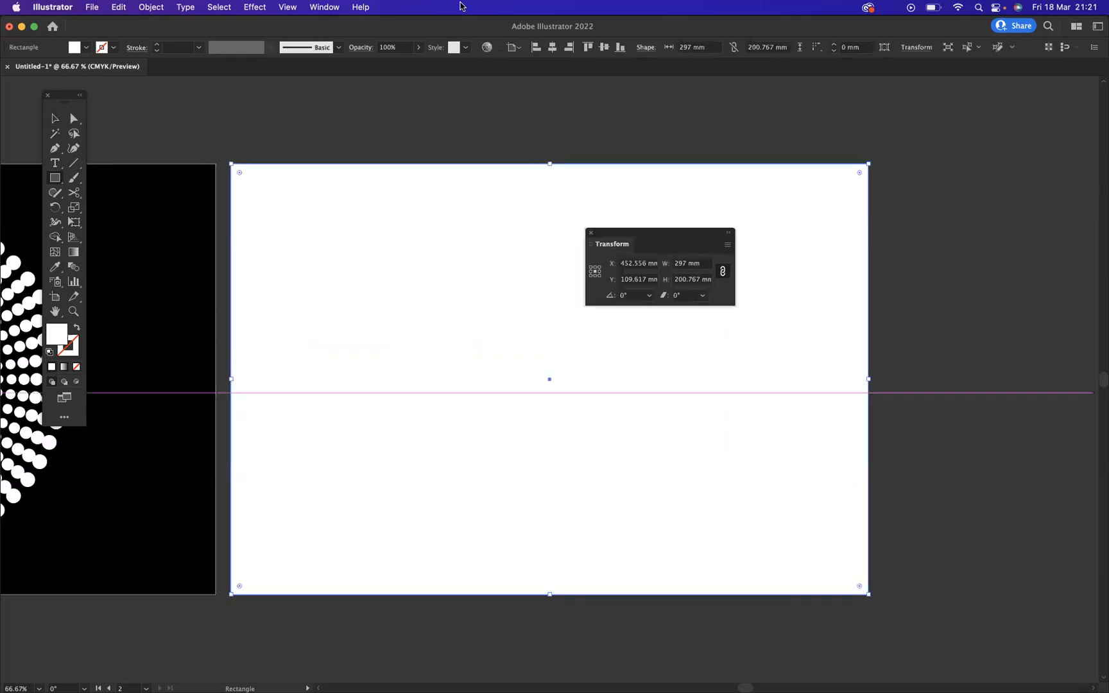
pyautogui.click(589, 233)
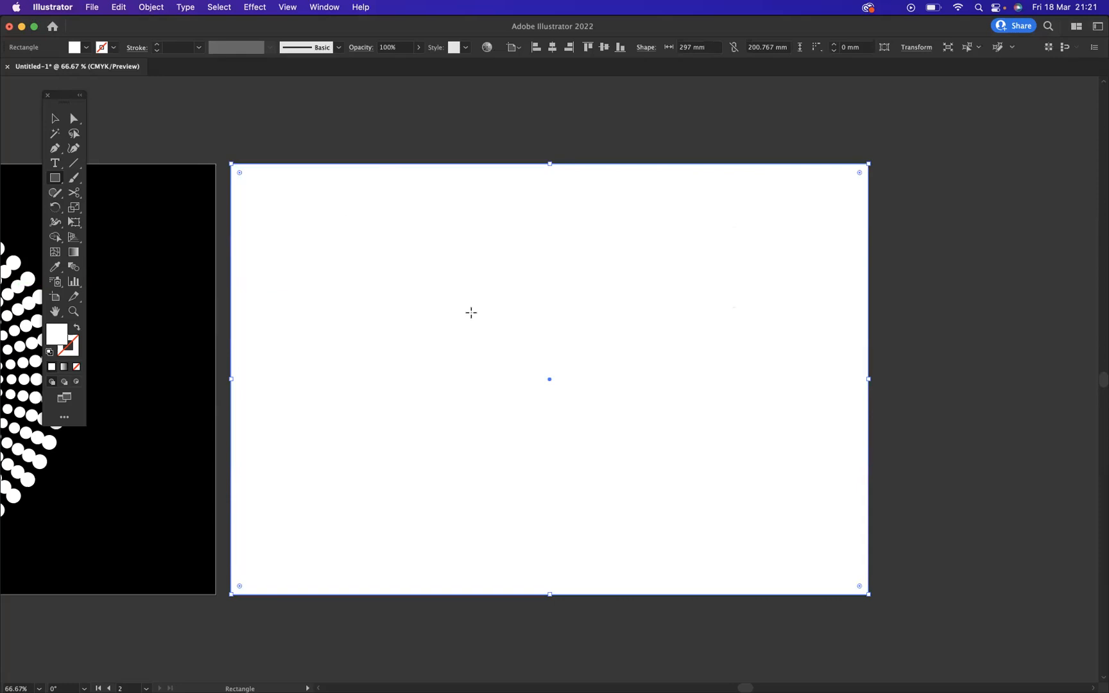
pyautogui.click(88, 50)
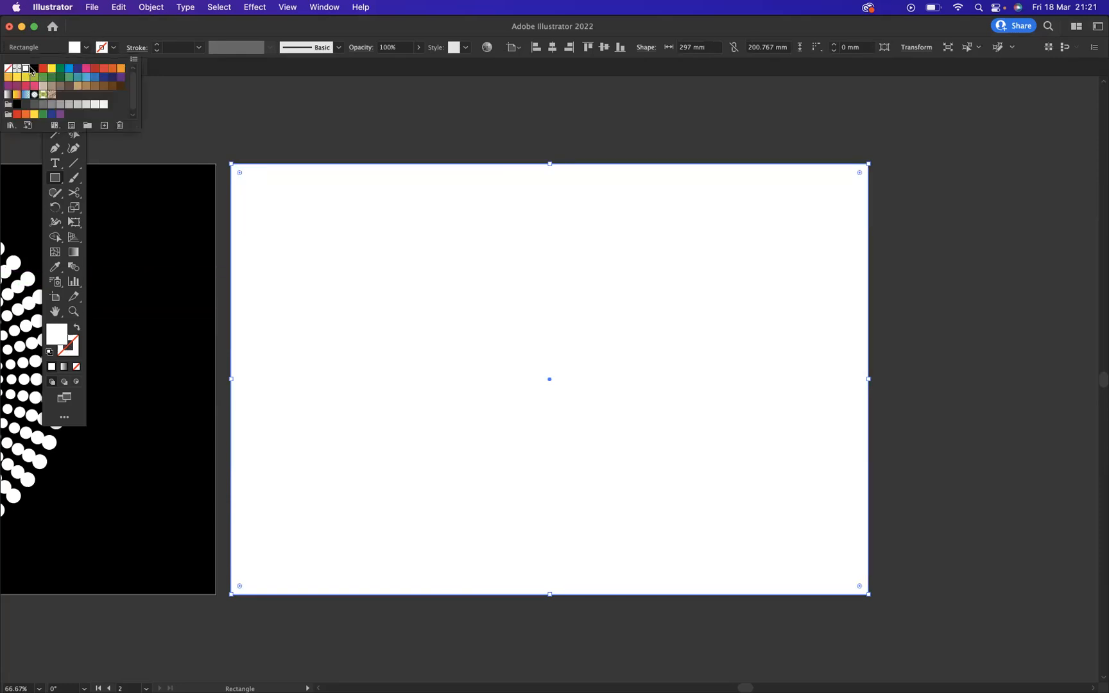
pyautogui.click(34, 68)
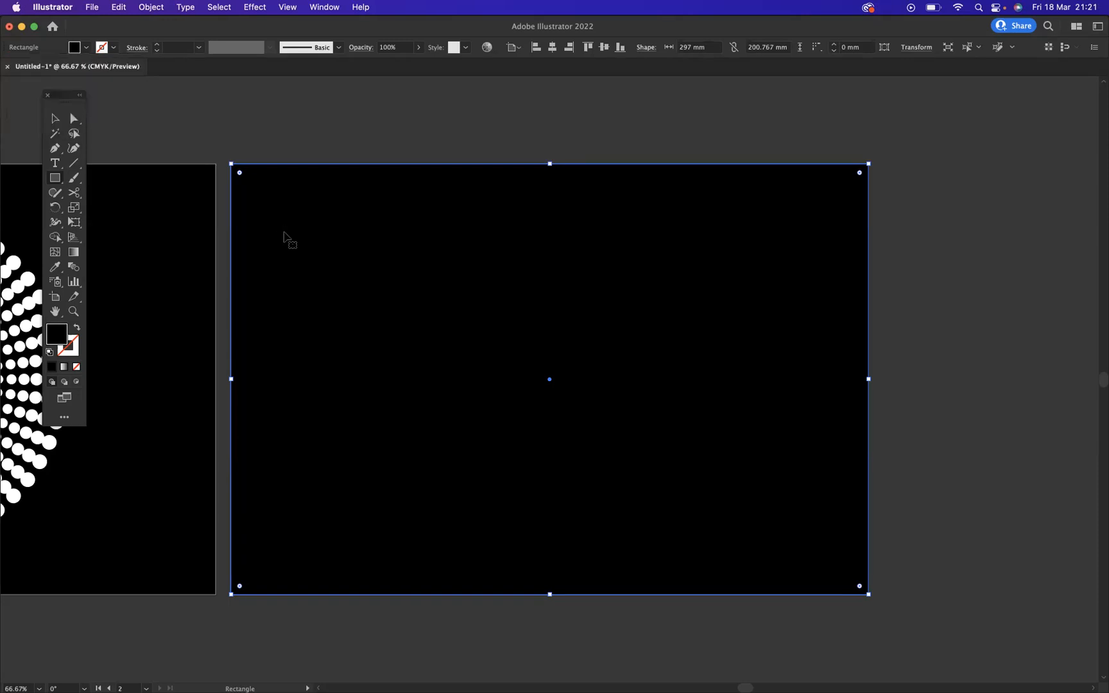
pyautogui.press('super+shift+a')
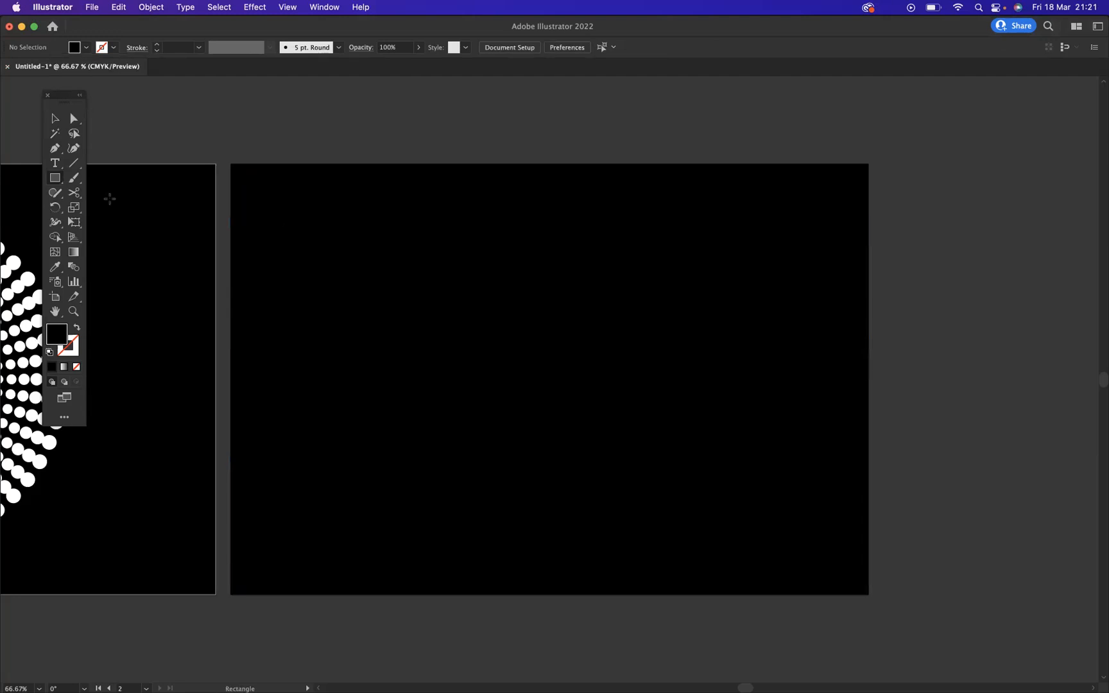
# Step: Draw a circle about 12.4 mm wide near the upper edge of the black background and fill it white
pyautogui.click(55, 177)
pyautogui.click(114, 207)
pyautogui.moveTo(420, 174); pyautogui.dragTo(448, 201)
pyautogui.hotkey('shift', 'F8')
pyautogui.click(591, 233)
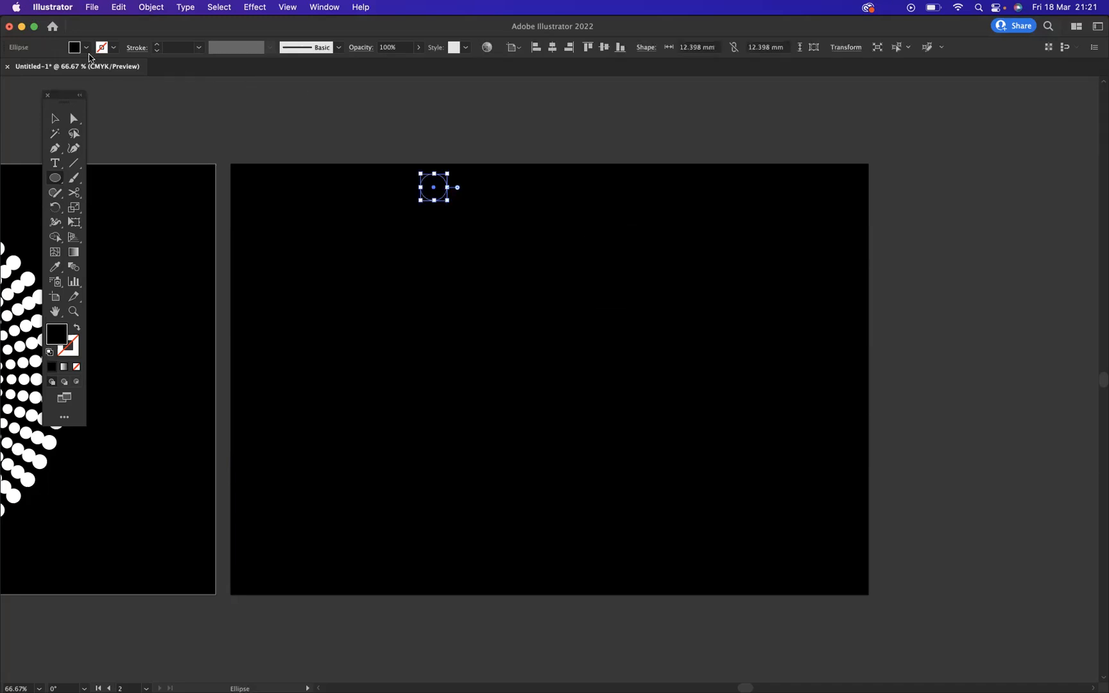
pyautogui.click(86, 48)
pyautogui.click(26, 69)
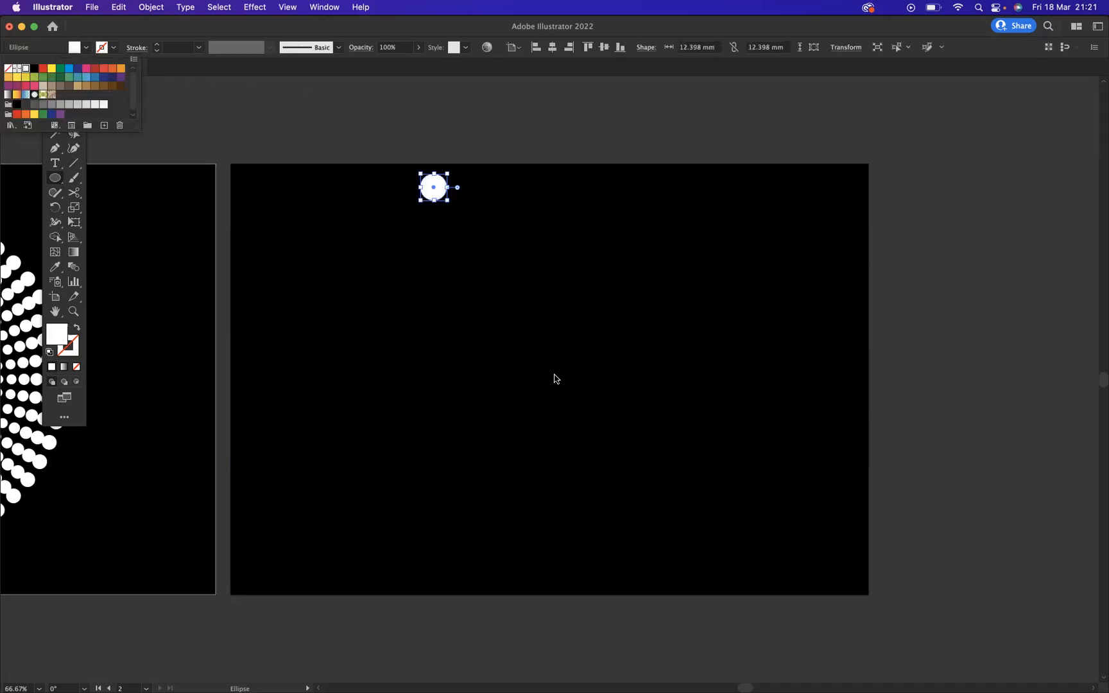
pyautogui.click(205, 141)
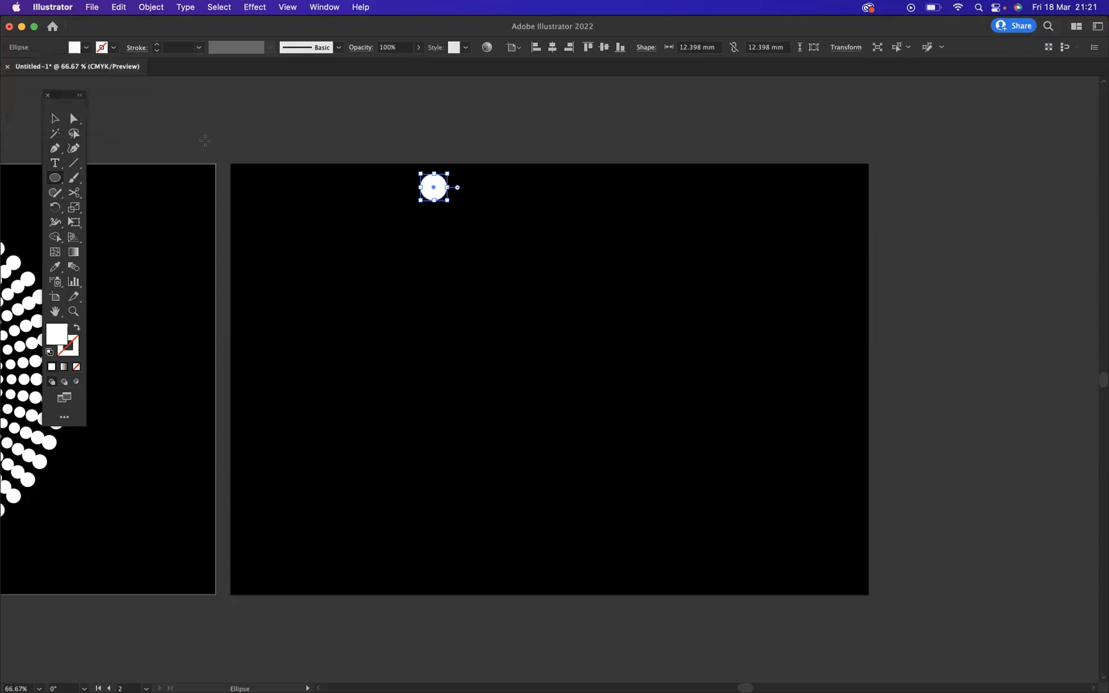
# Step: Copy the white circle straight down to the lower part of the artboard and blend the two circles into a column
pyautogui.click(55, 120)
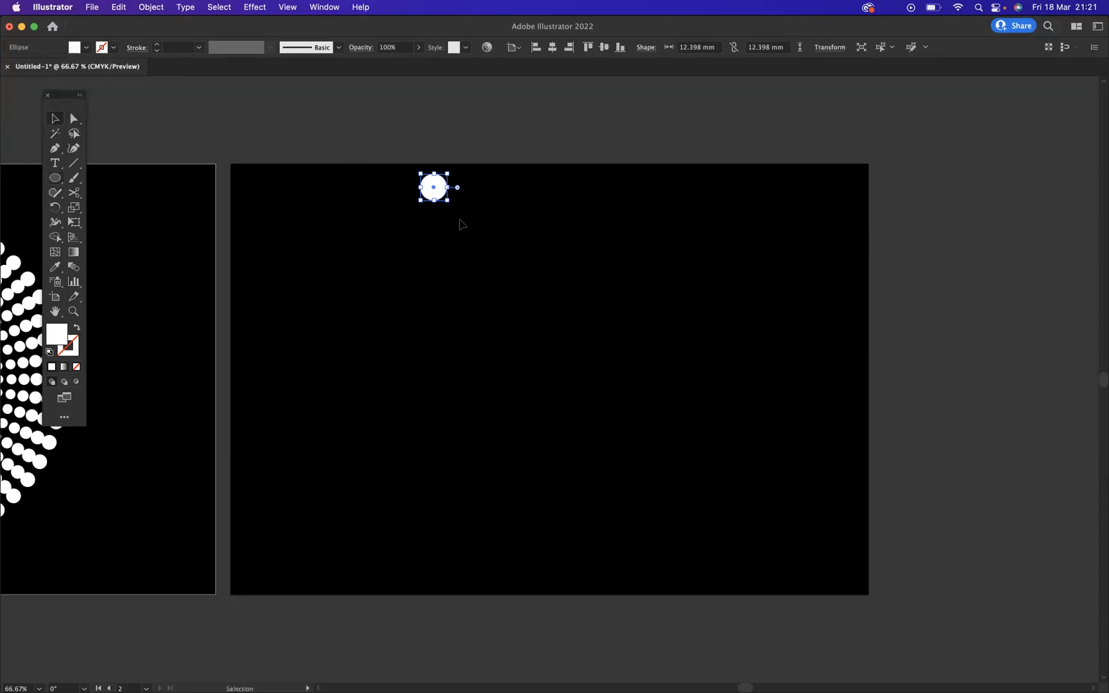
pyautogui.moveTo(434, 191); pyautogui.dragTo(446, 489)
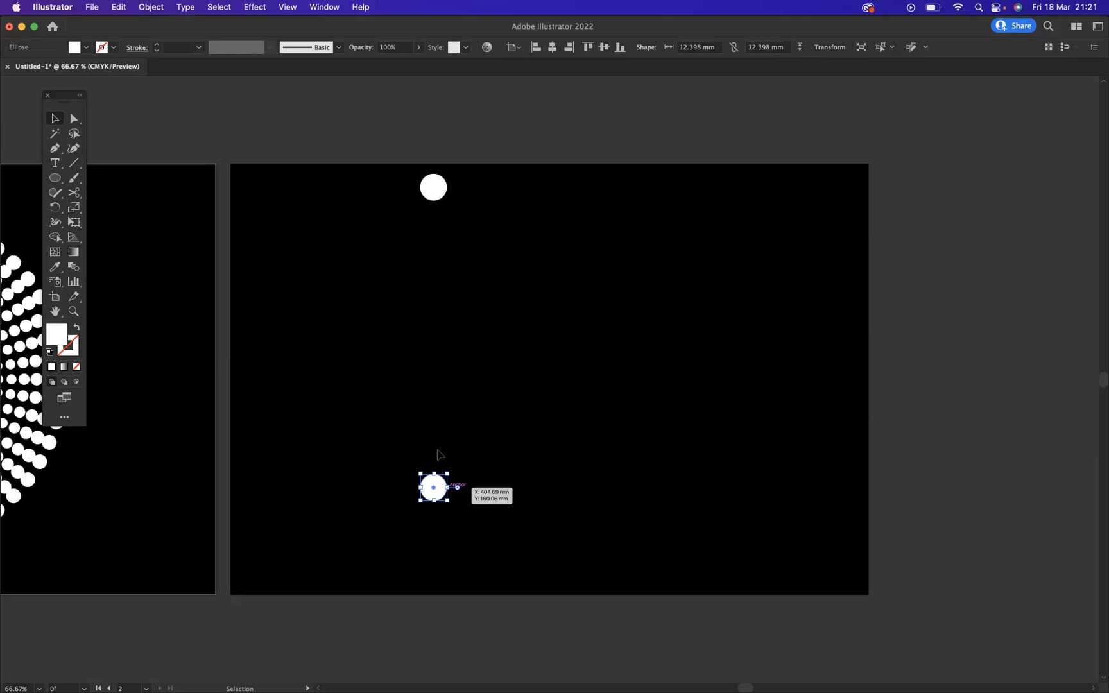
pyautogui.moveTo(393, 166); pyautogui.dragTo(480, 528)
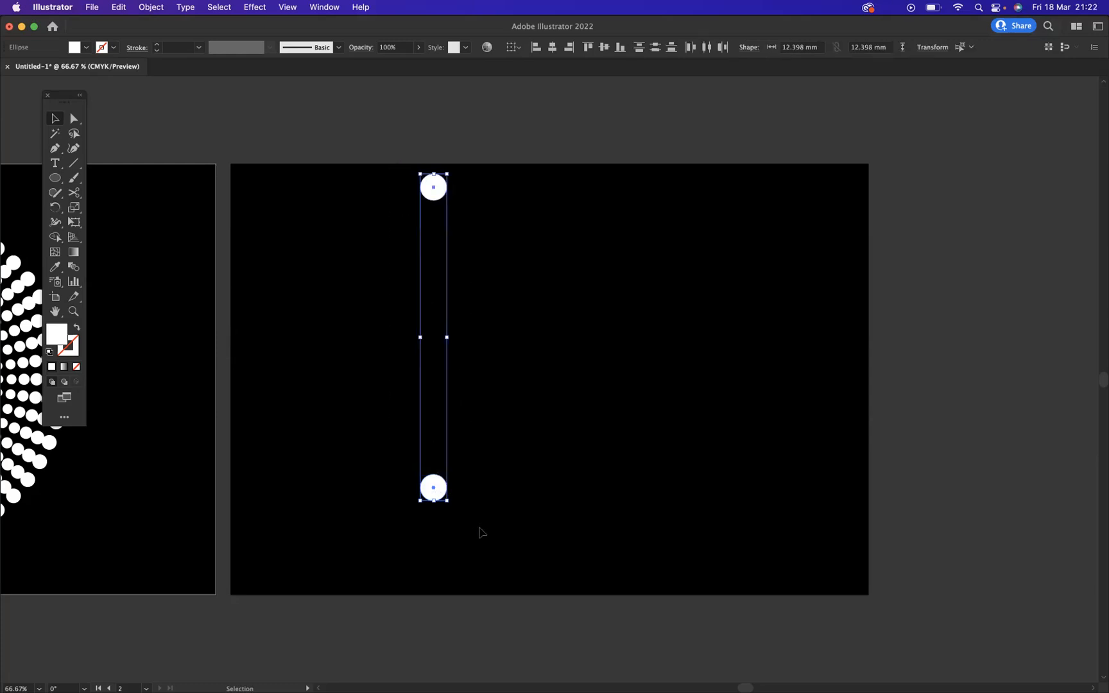
pyautogui.click(73, 268)
pyautogui.click(435, 188)
pyautogui.click(436, 489)
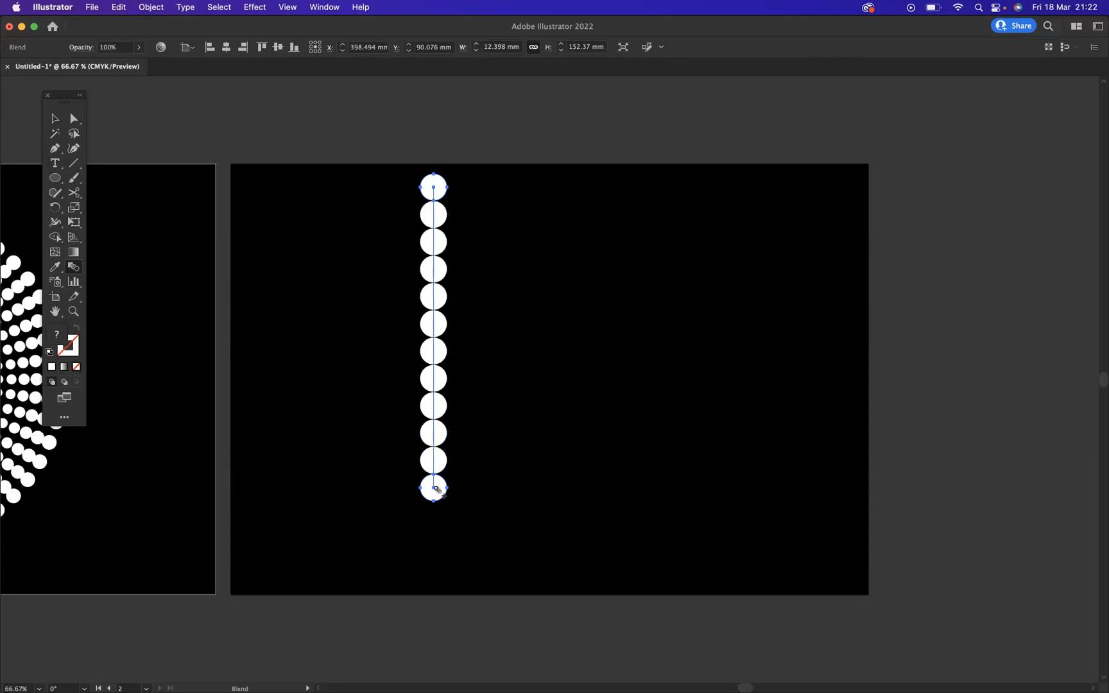
# Step: Select only the lowest circle of the blend and scale it down about its centre to about 3.3 mm
pyautogui.click(72, 121)
pyautogui.click(330, 317)
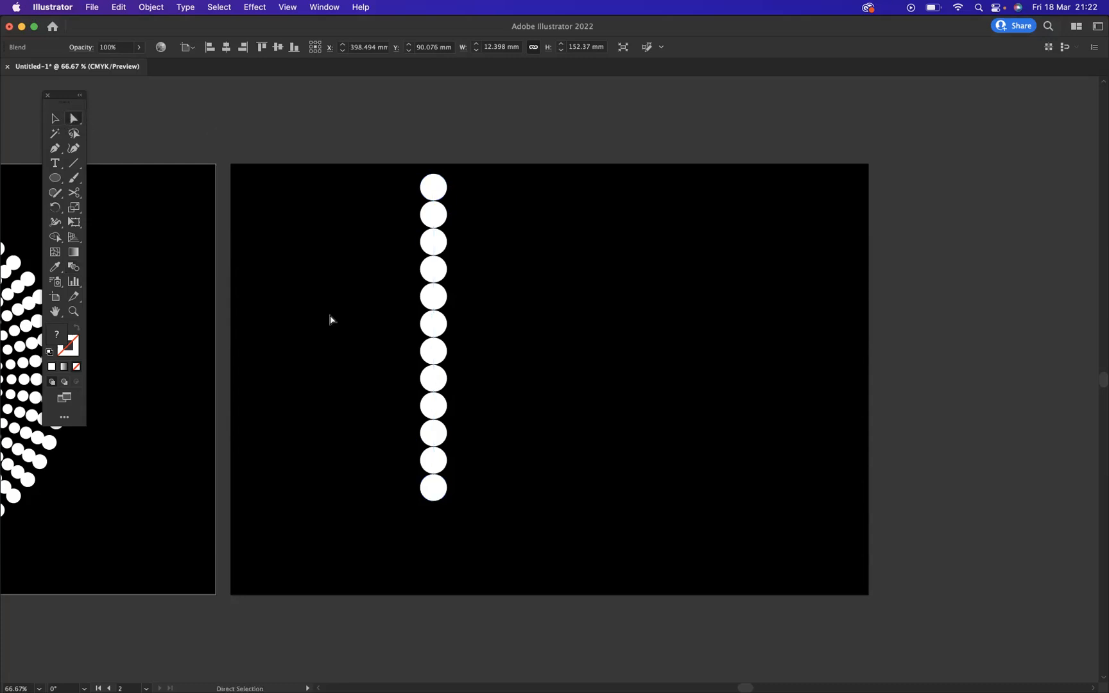
pyautogui.click(433, 488)
pyautogui.click(455, 540)
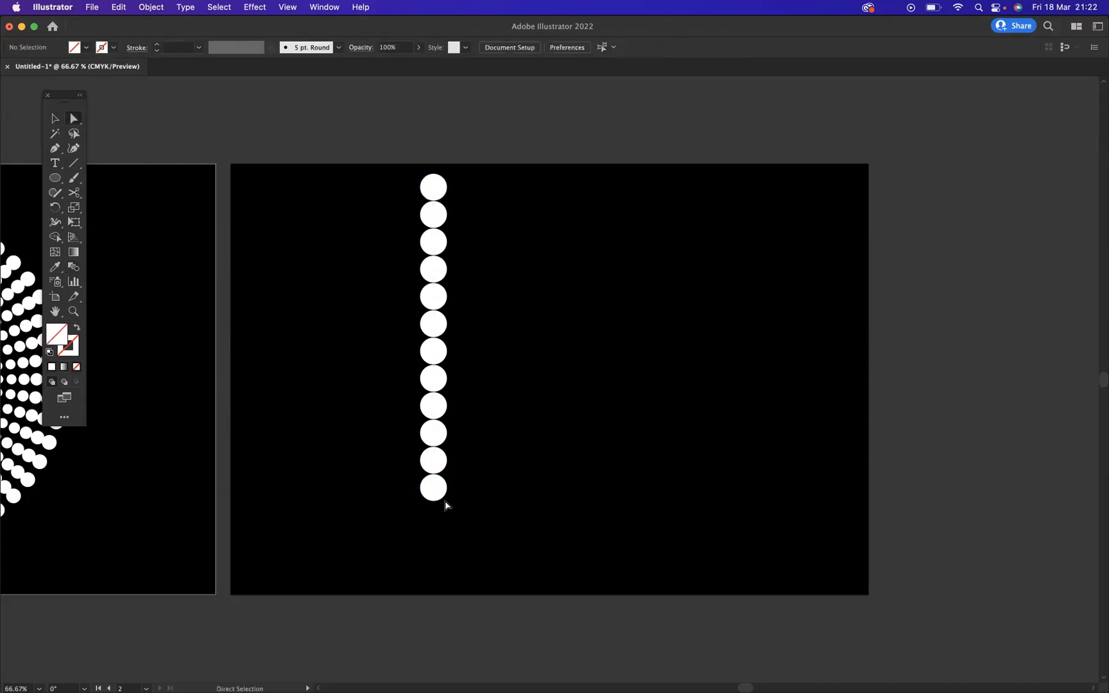
pyautogui.click(435, 489)
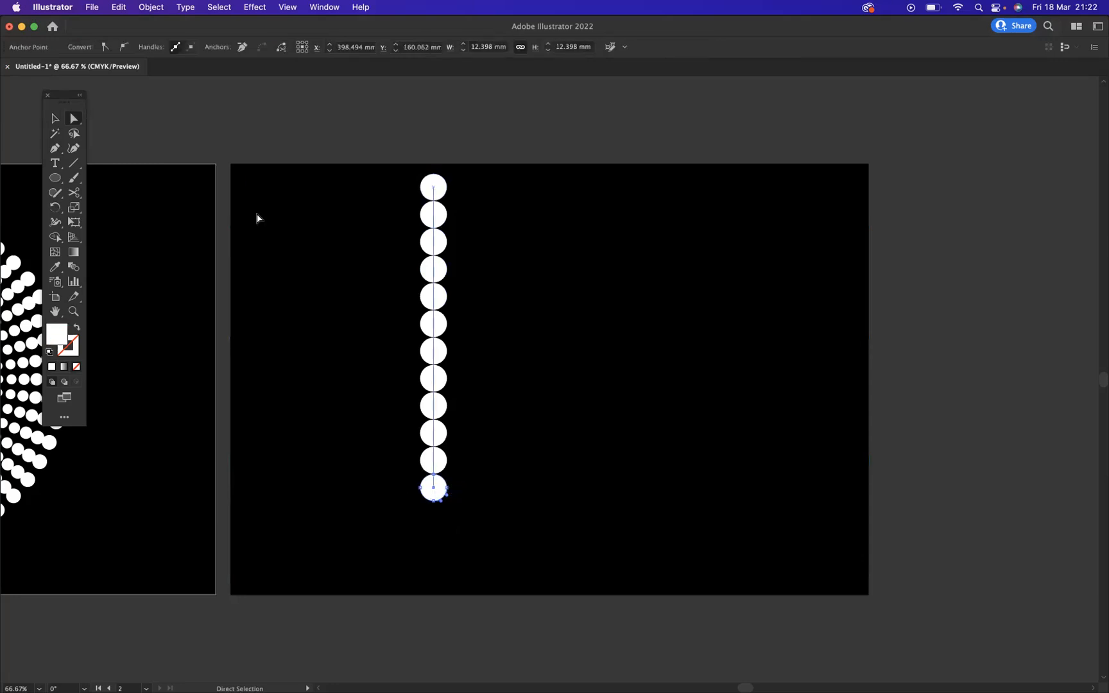
pyautogui.click(55, 119)
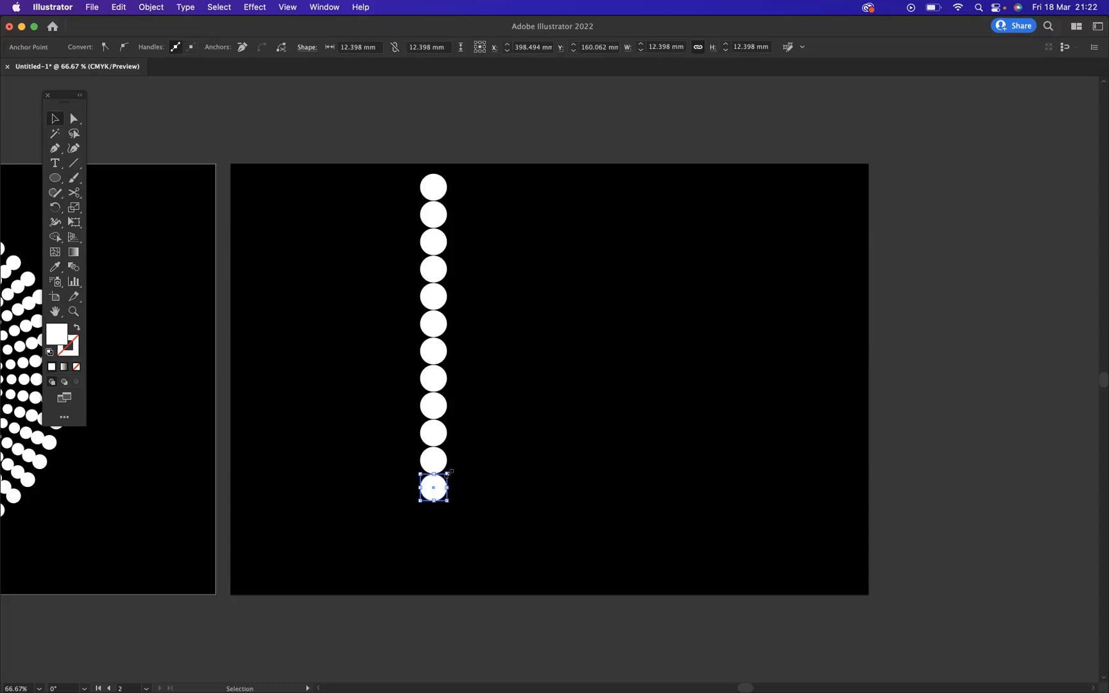
pyautogui.moveTo(450, 472); pyautogui.dragTo(442, 482)
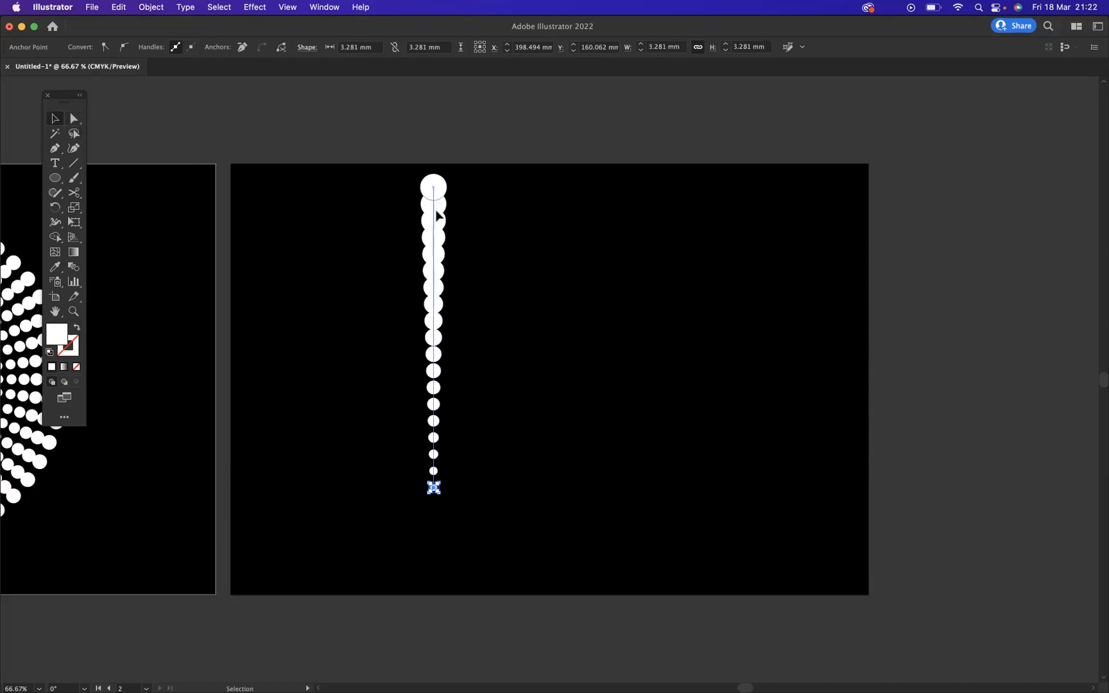
# Step: Set the spacing of the circle blend to Specified Steps with 11 steps
pyautogui.click(436, 218)
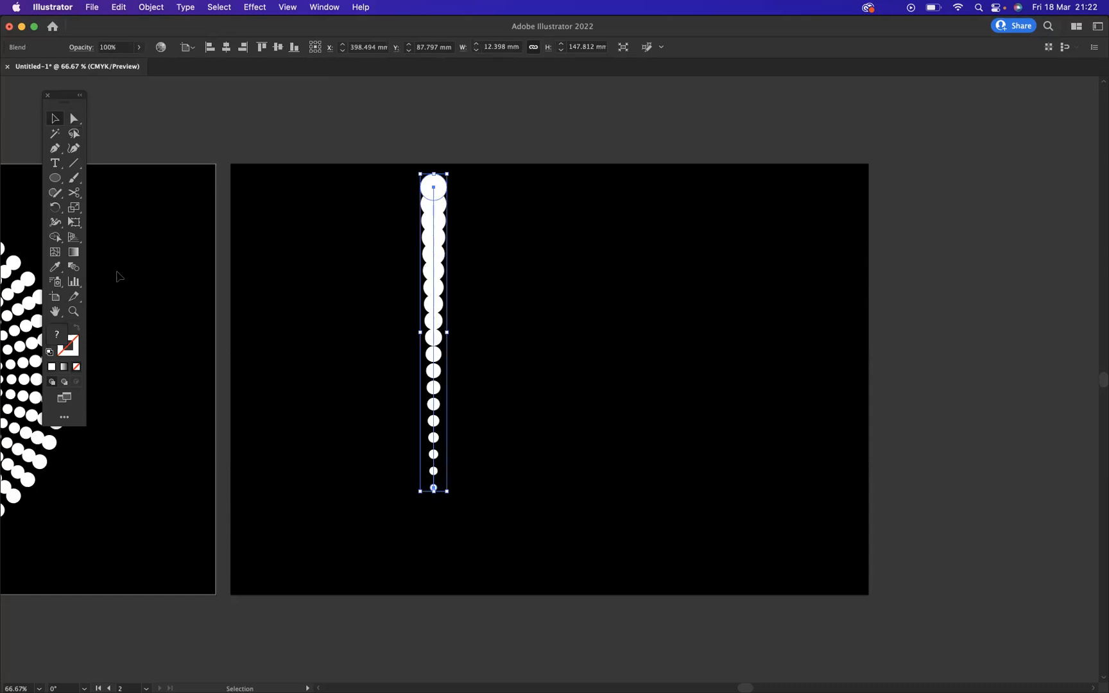
pyautogui.doubleClick(74, 270)
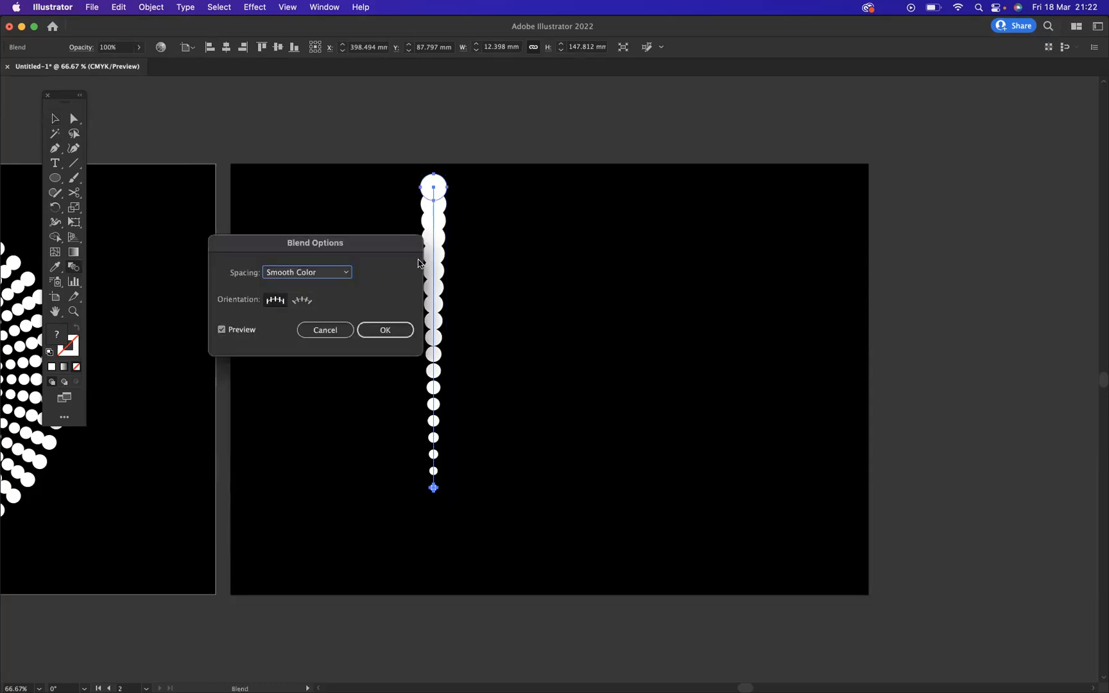
pyautogui.moveTo(358, 248); pyautogui.dragTo(731, 229)
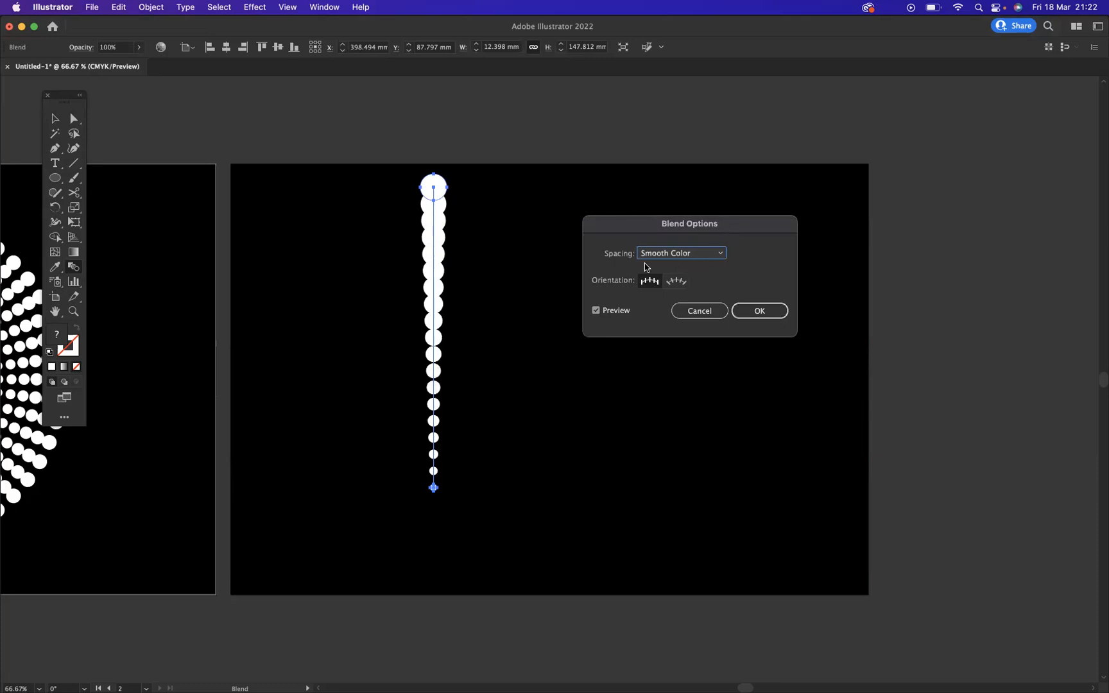
pyautogui.click(715, 254)
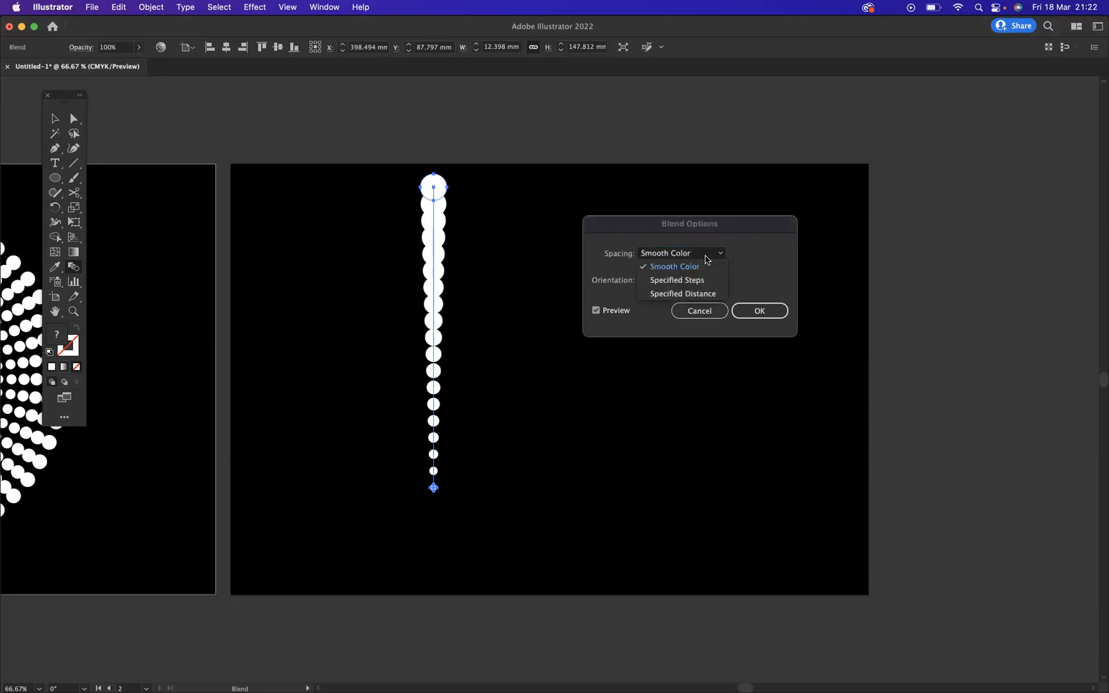
pyautogui.click(673, 281)
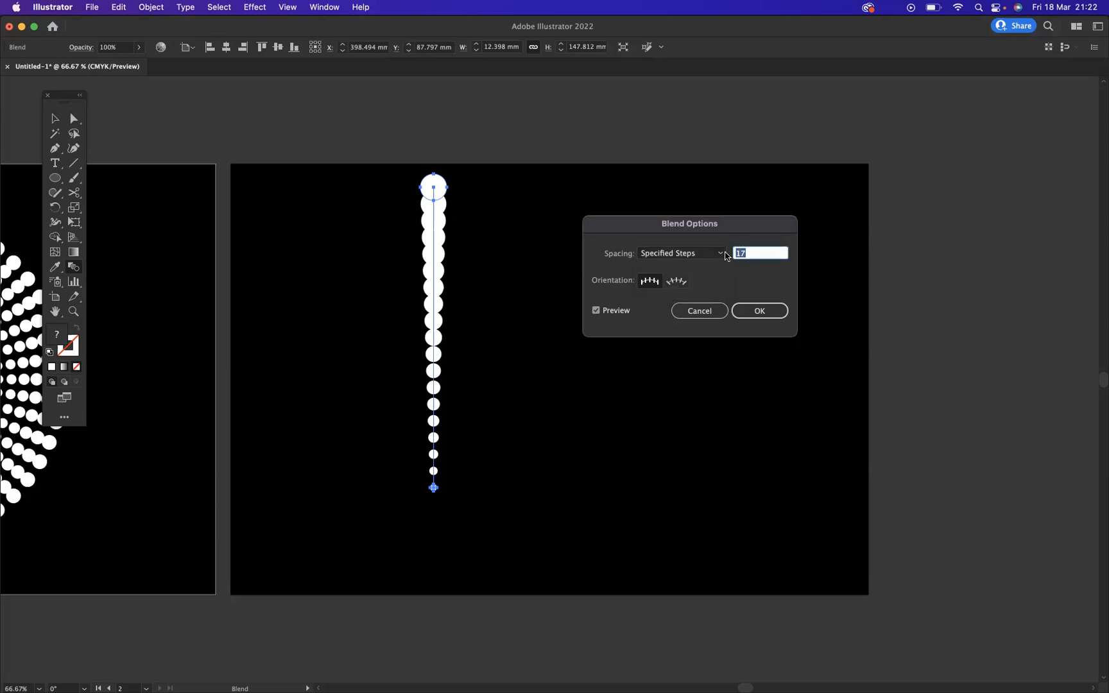
pyautogui.press('BackSpace')
pyautogui.write('11')
pyautogui.click(762, 311)
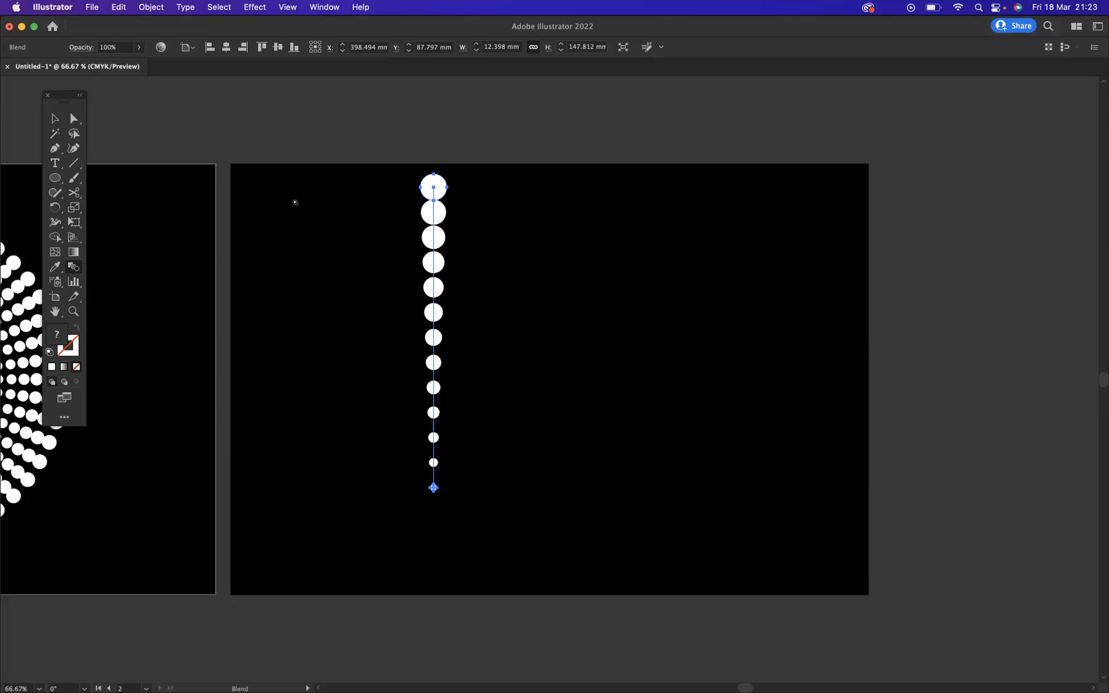
# Step: Expand the circle blend into separate shapes with Object and Fill enabled
pyautogui.click(56, 120)
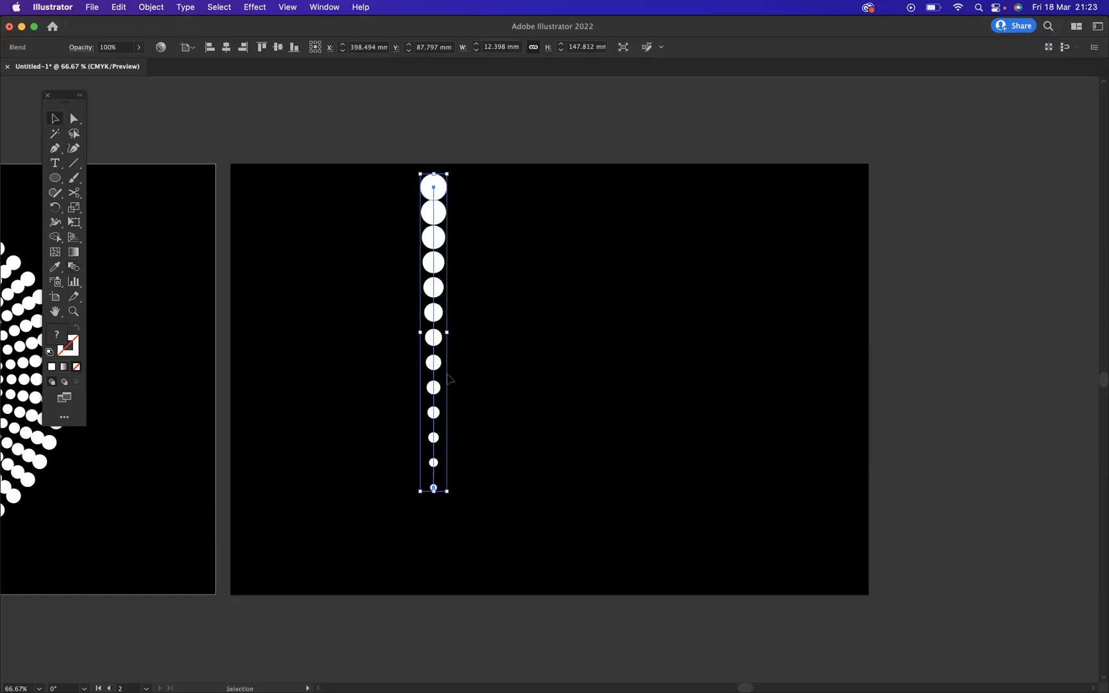
pyautogui.click(154, 11)
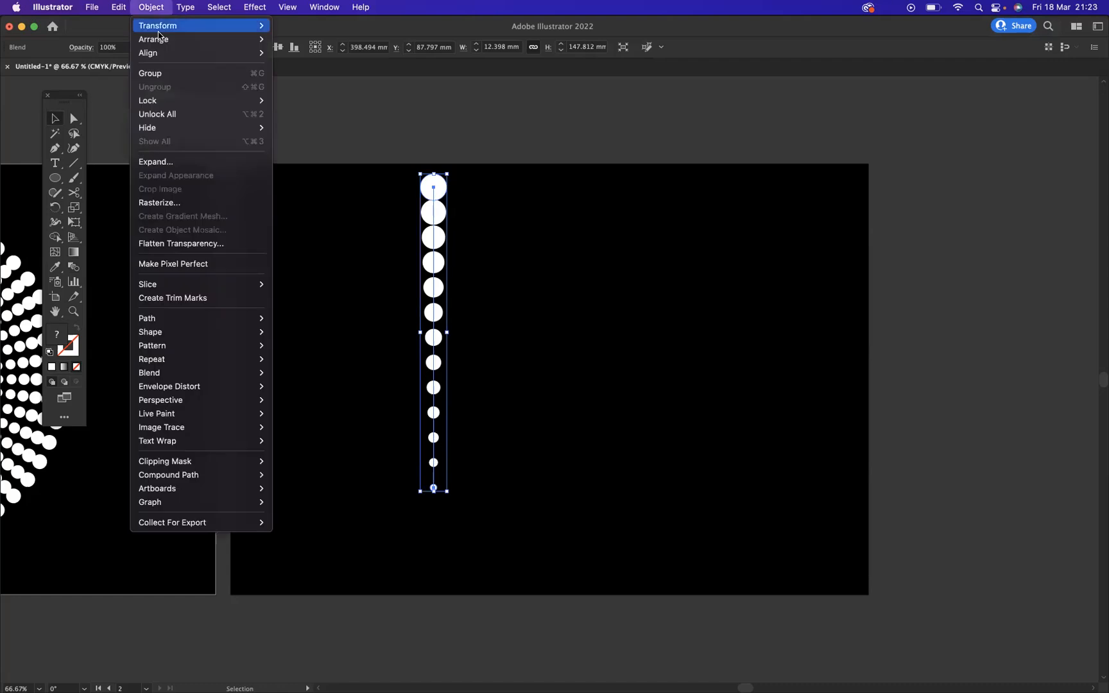
pyautogui.click(181, 162)
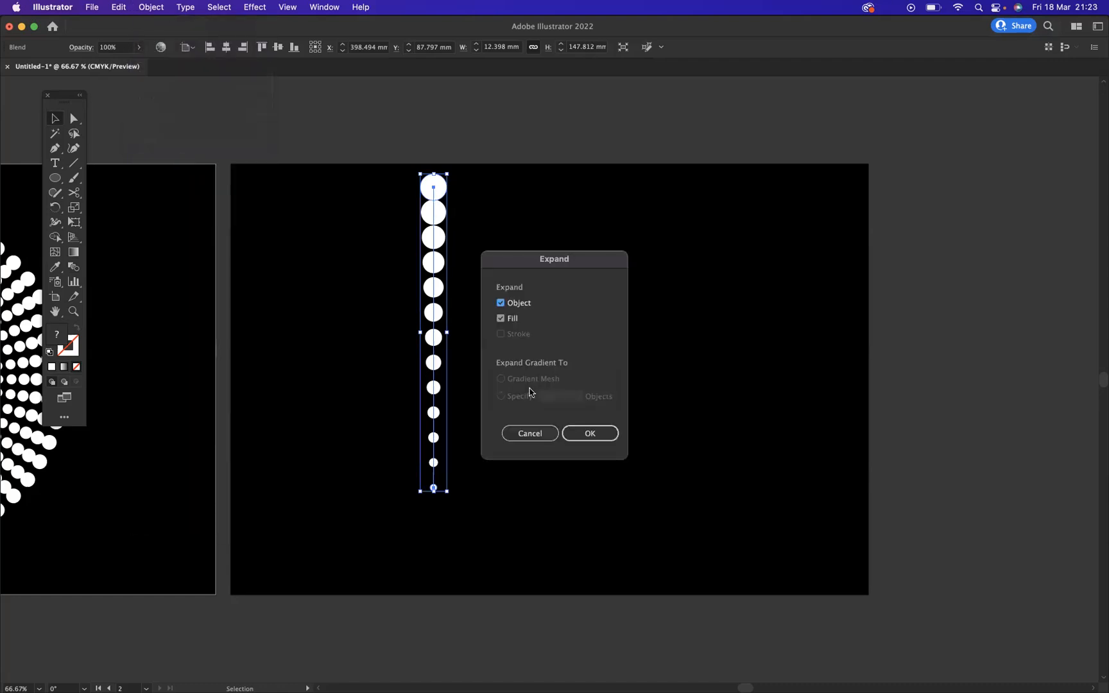
pyautogui.click(597, 436)
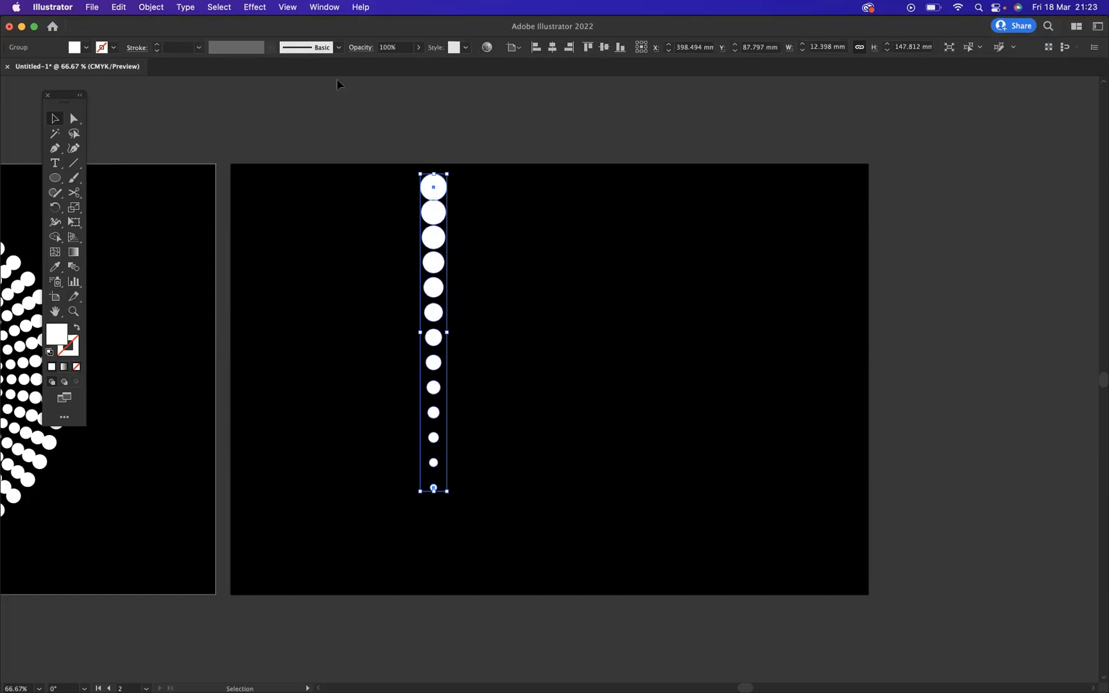
pyautogui.click(325, 8)
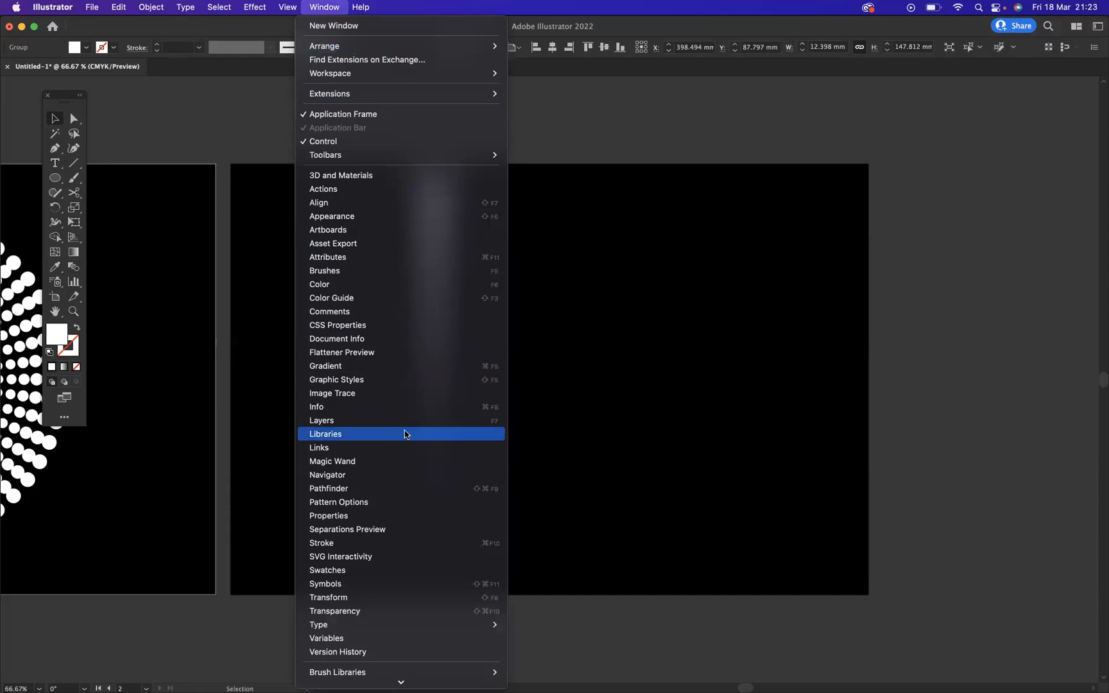
pyautogui.click(359, 489)
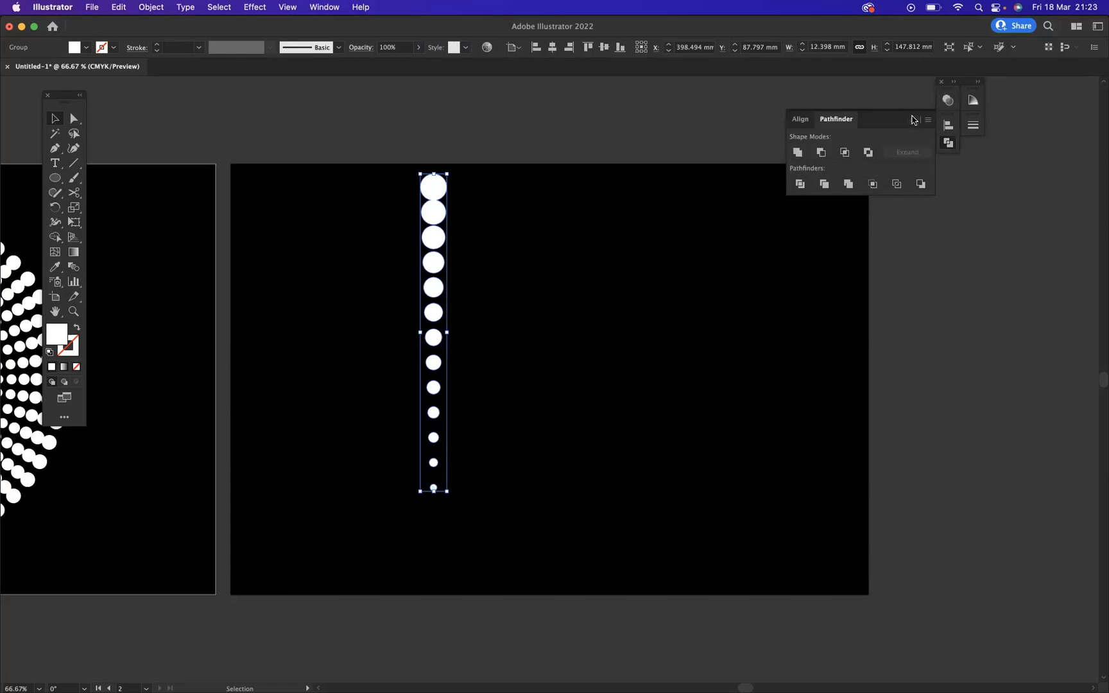
pyautogui.click(942, 84)
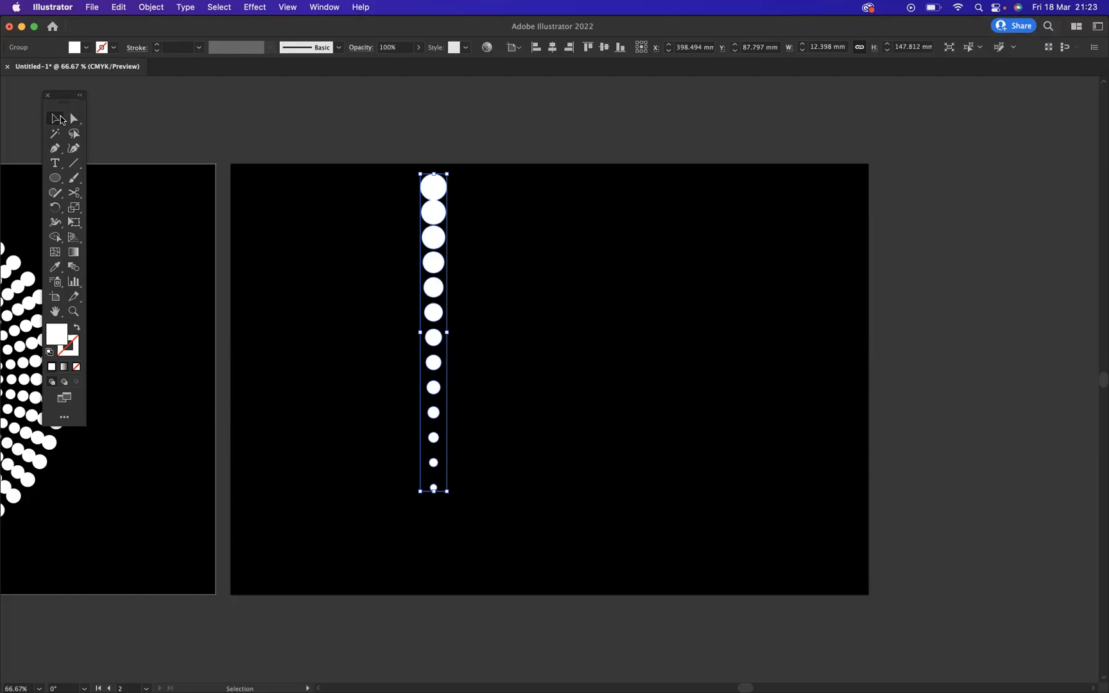
# Step: Scale the circle column down to about 7.5 by 90 mm and place it near the artboard's upper middle
pyautogui.moveTo(448, 172); pyautogui.dragTo(522, 179)
pyautogui.moveTo(523, 176); pyautogui.dragTo(516, 186)
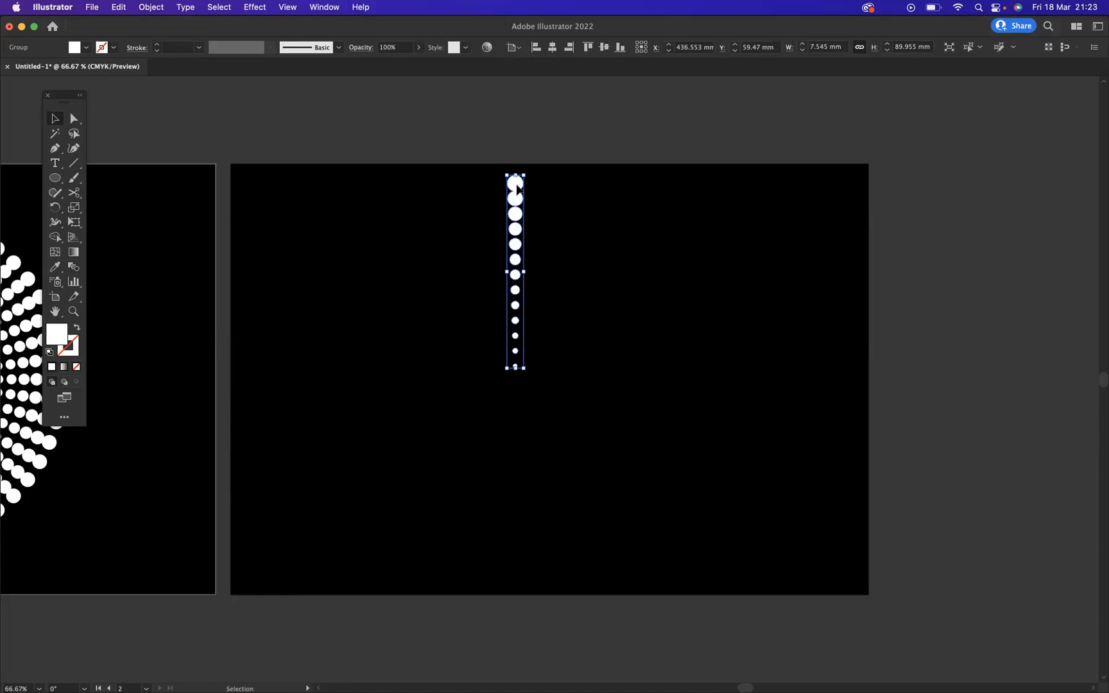
# Step: Draw a white circle about 6.1 mm in diameter just below the column's smallest dot
pyautogui.click(55, 178)
pyautogui.moveTo(512, 387); pyautogui.dragTo(526, 400)
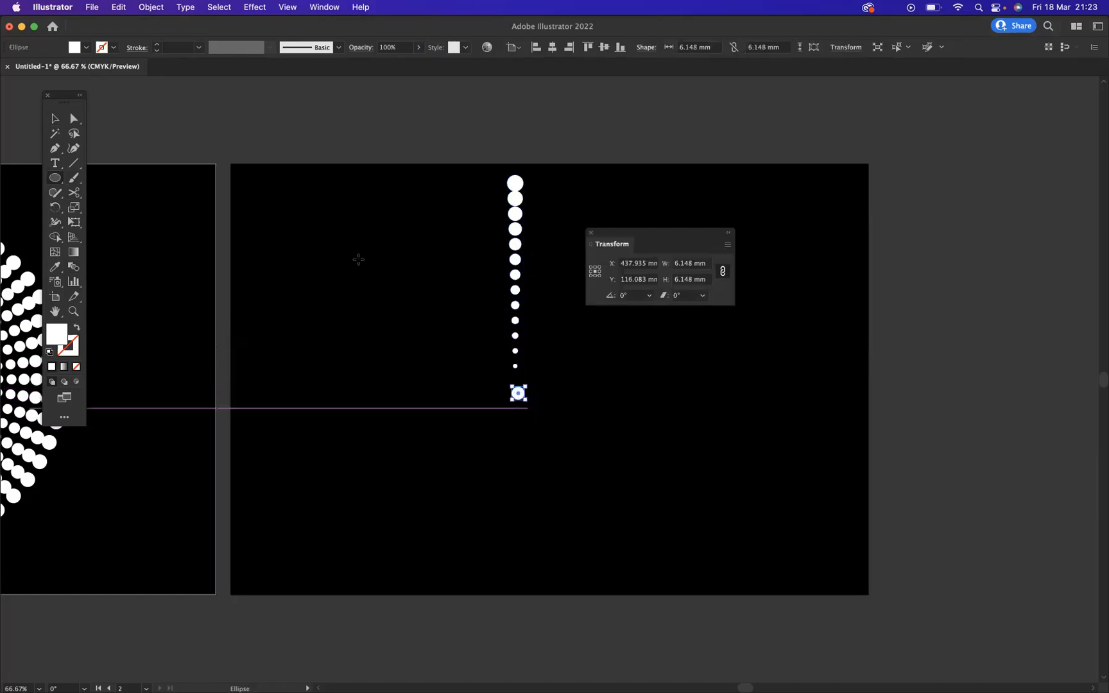
pyautogui.click(54, 120)
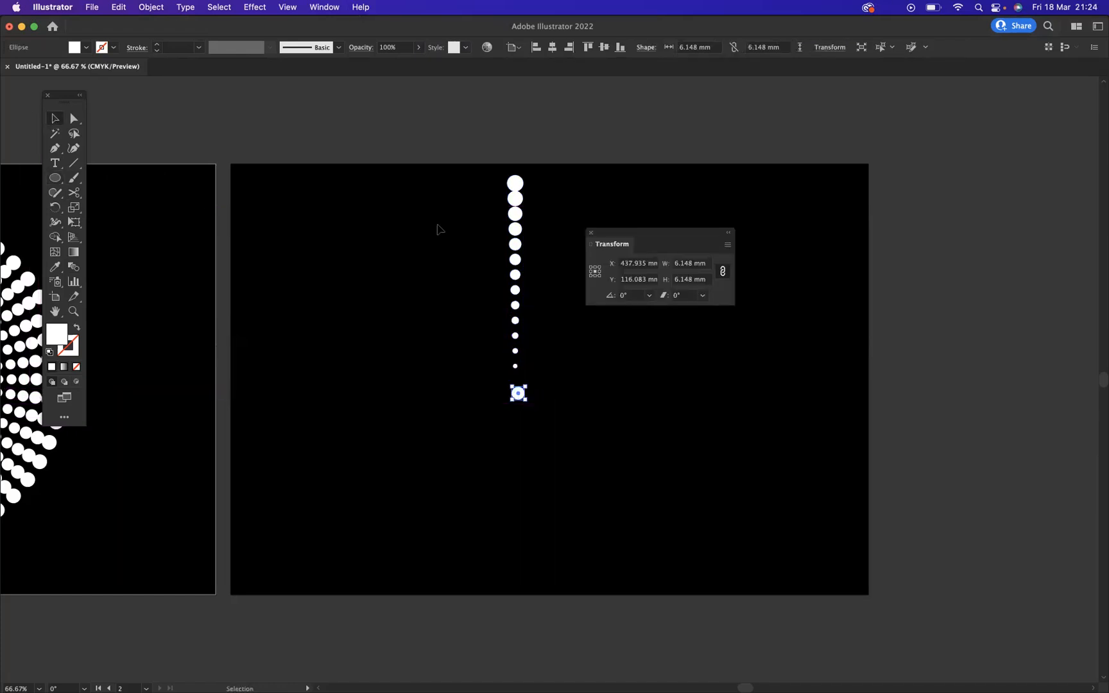
pyautogui.click(591, 232)
# Step: Align the circle column and the new circle below it on their horizontal centres
pyautogui.moveTo(475, 213); pyautogui.dragTo(577, 417)
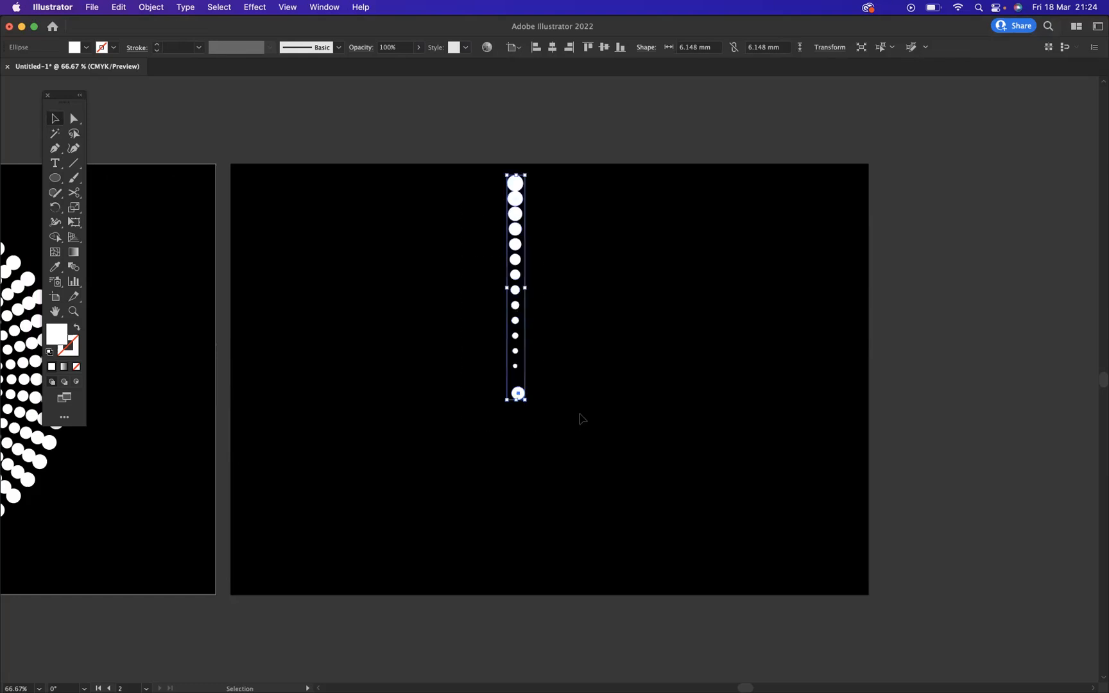
pyautogui.click(553, 48)
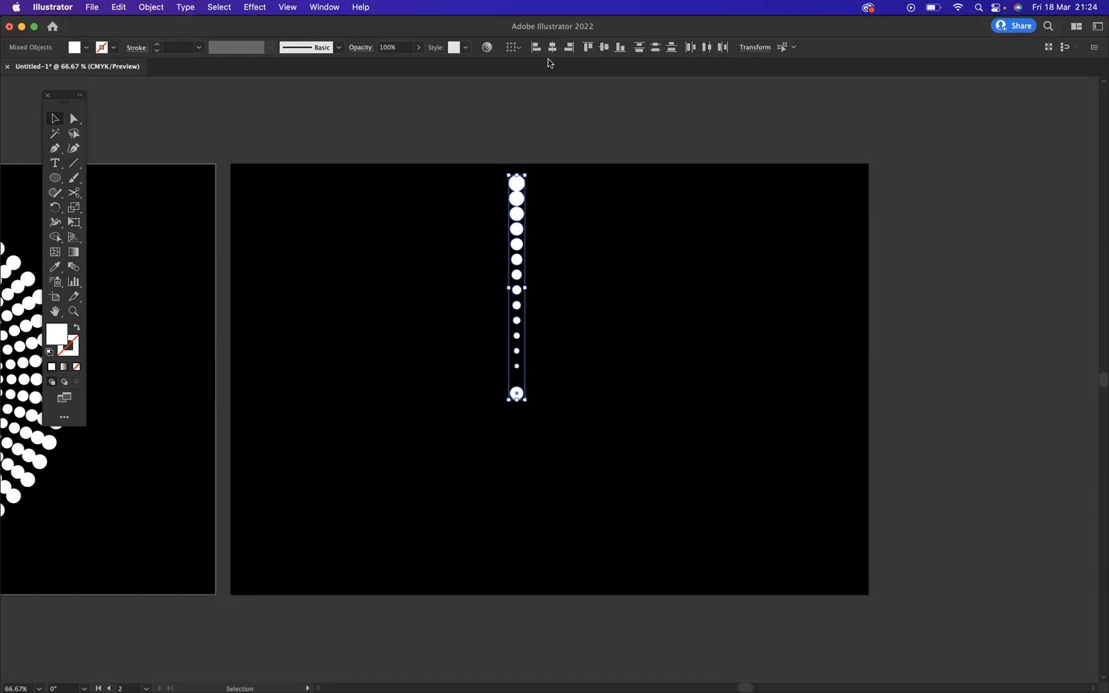
pyautogui.click(554, 180)
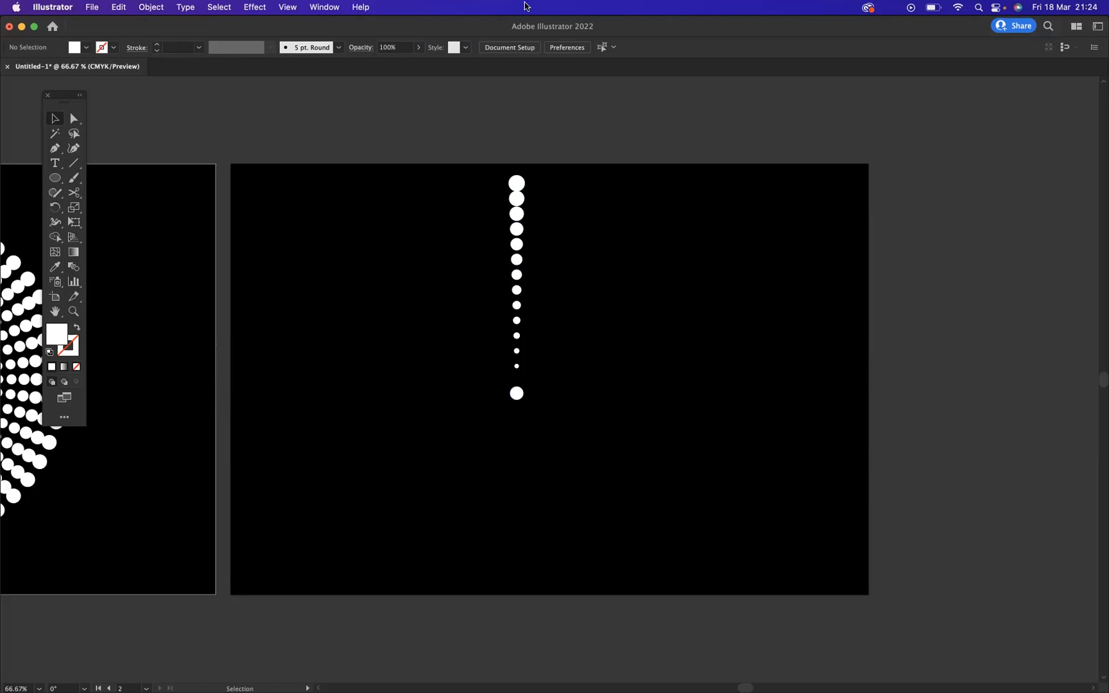
# Step: Make a copy of the circle column rotated 7.5° about the centre of the circle below it
pyautogui.click(517, 183)
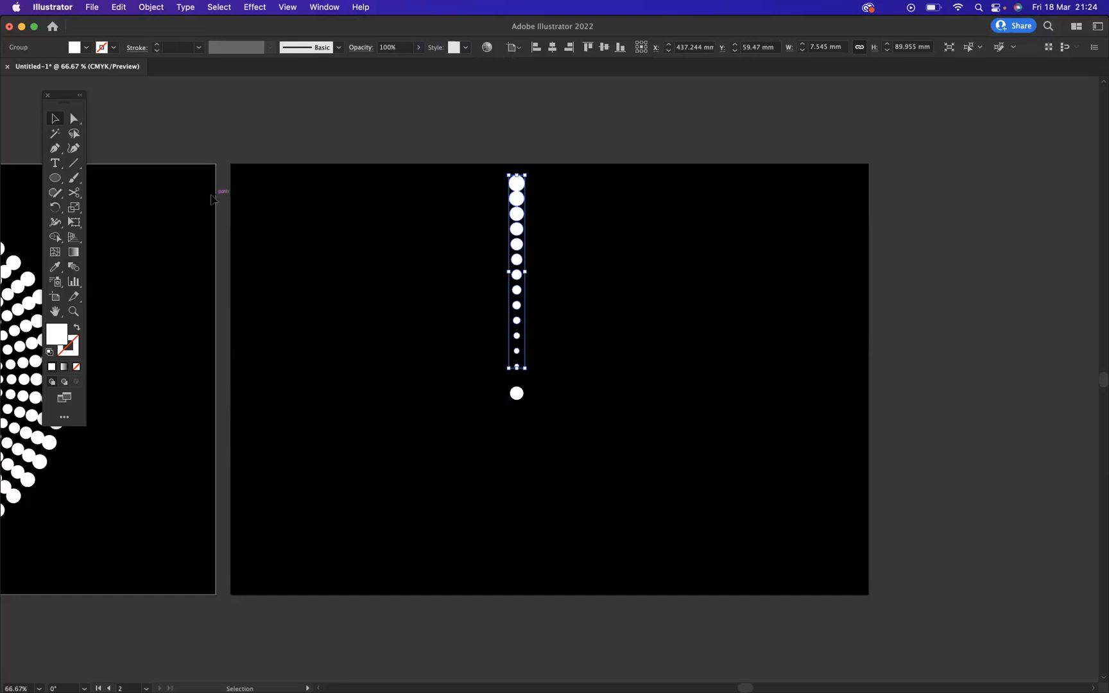
pyautogui.click(60, 208)
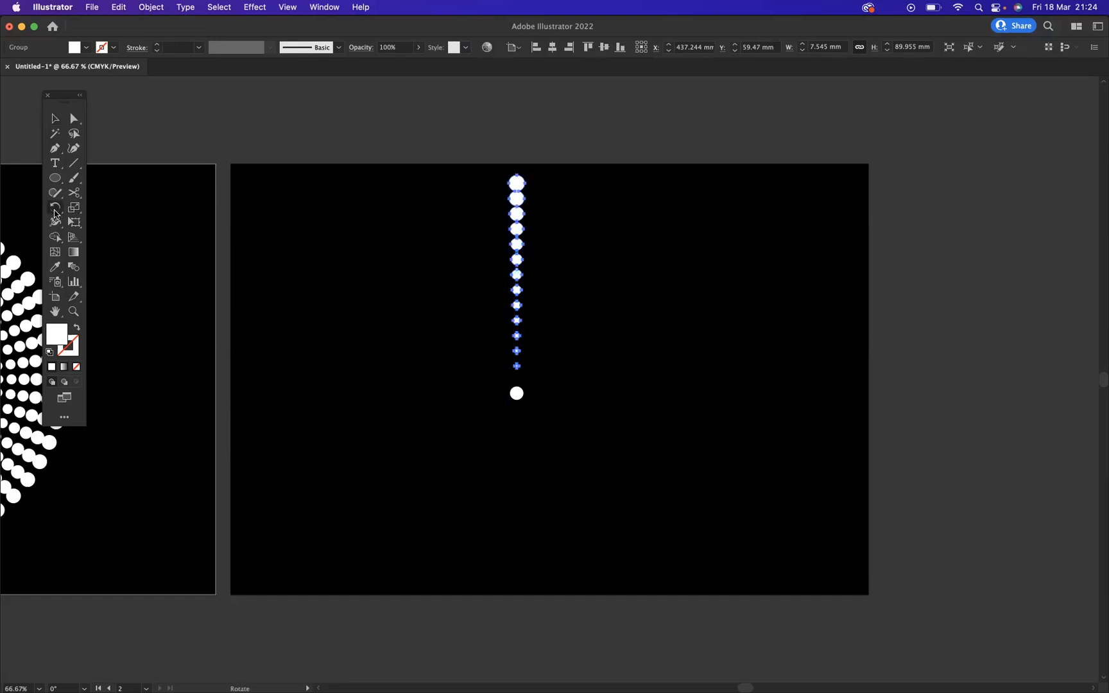
pyautogui.click(517, 393)
pyautogui.keyDown('alt'); pyautogui.click(517, 392); pyautogui.keyUp('alt')
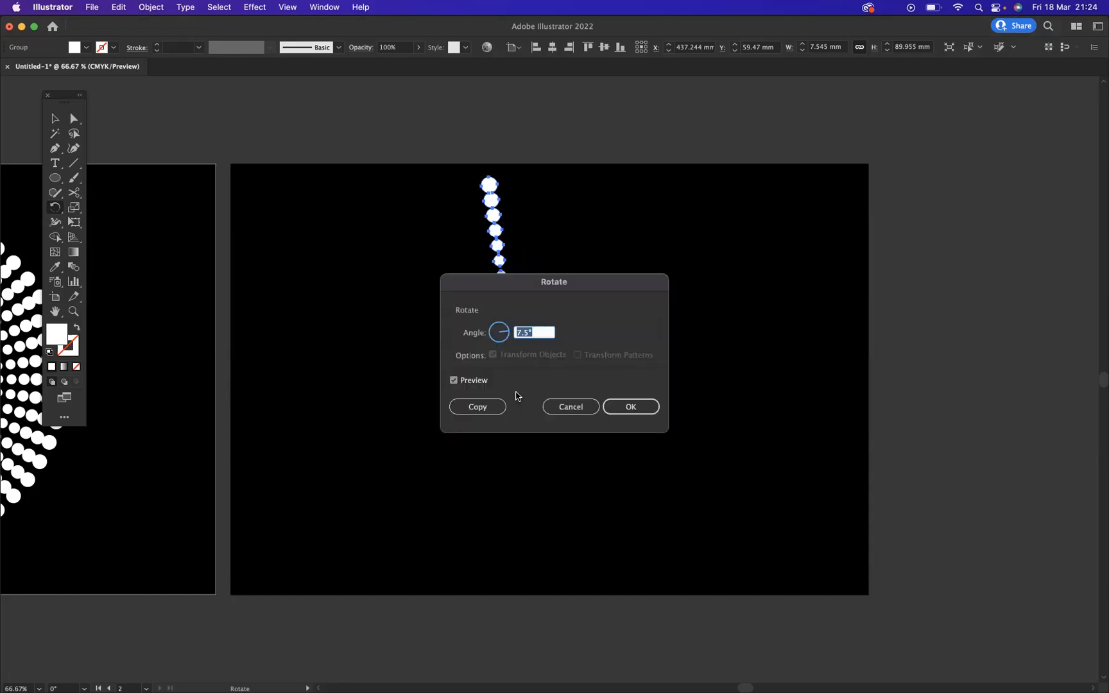
pyautogui.moveTo(594, 281); pyautogui.dragTo(844, 253)
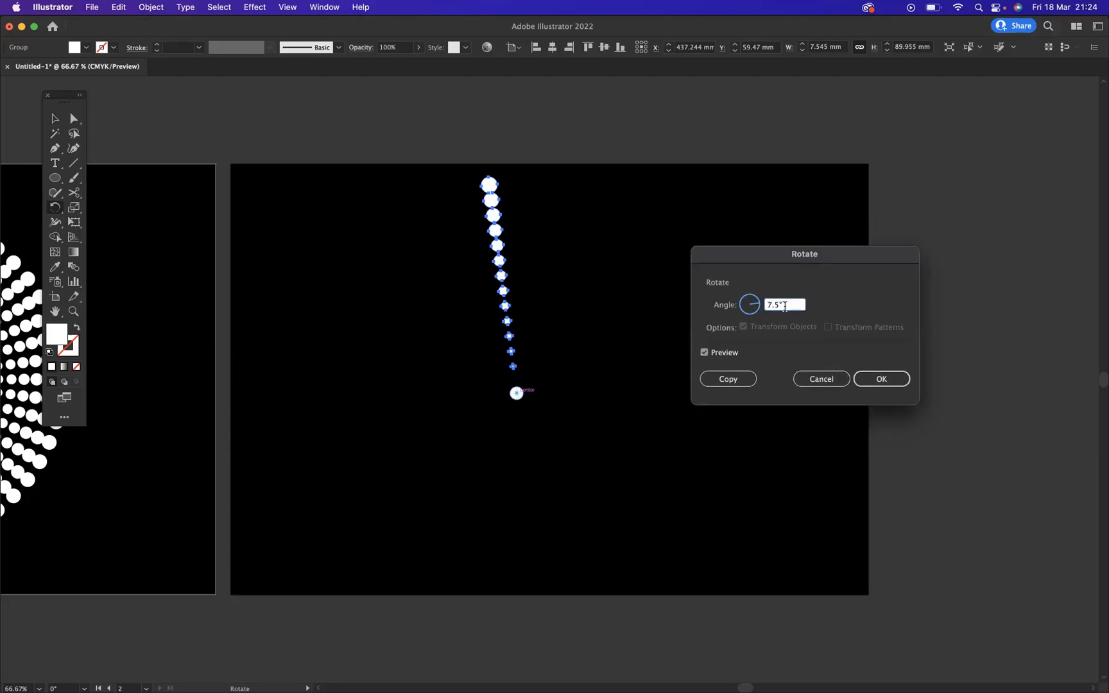
pyautogui.press('BackSpace')
pyautogui.write('7.7')
pyautogui.press('BackSpace')
pyautogui.write('5')
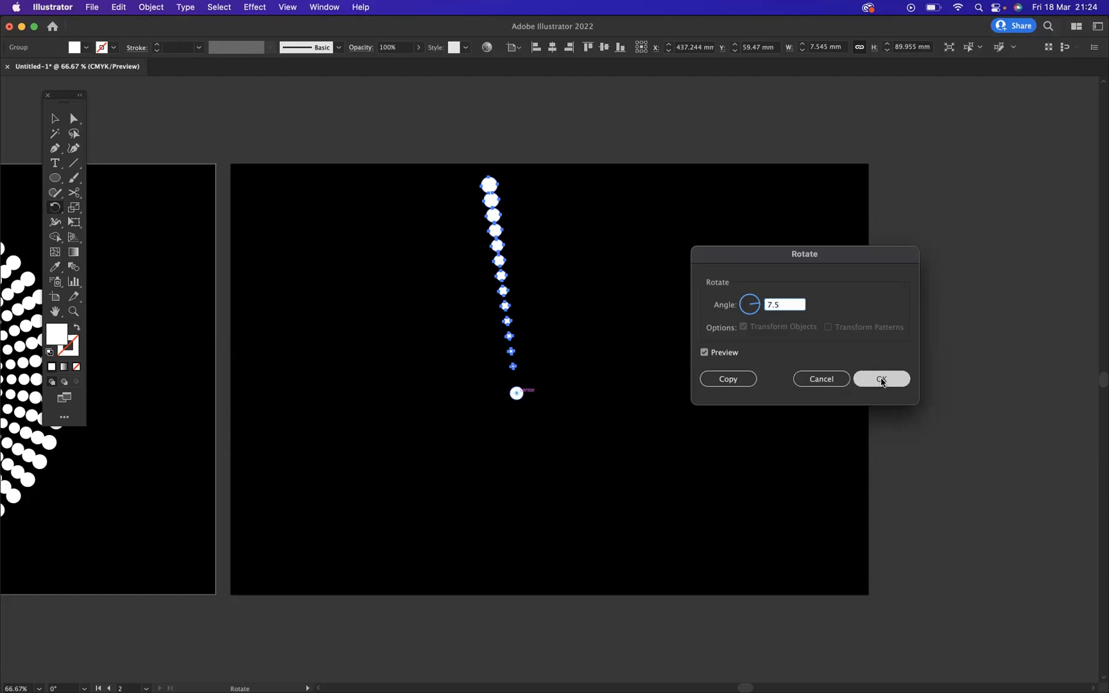
pyautogui.click(730, 380)
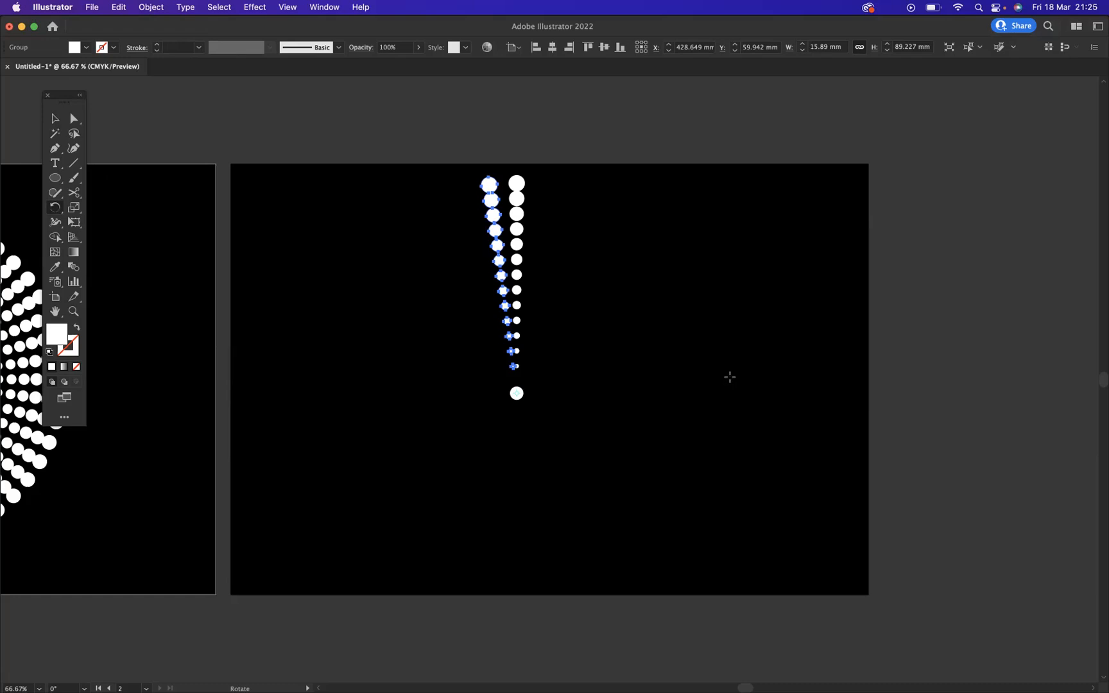
# Step: Repeat the rotated copy of the column until the dot rows form a full circle
pyautogui.press('super+d')
pyautogui.press('super+d')
pyautogui.press('super+d')
pyautogui.press('super+d')
pyautogui.press('super+d')
pyautogui.press('super+d')
pyautogui.press('super+d')
pyautogui.press('super+d')
pyautogui.press('super+d')
pyautogui.press('super+d')
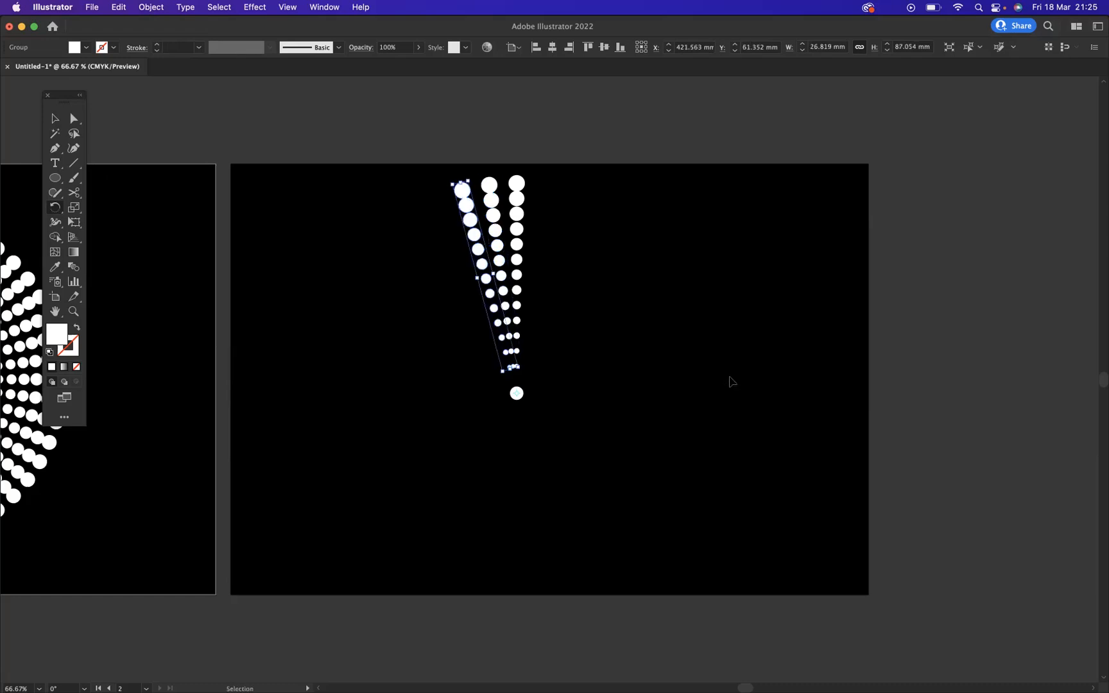
pyautogui.press('super+d')
pyautogui.press('super+d')
pyautogui.press('super+d')
pyautogui.press('super+d')
pyautogui.press('super+d')
pyautogui.press('super+d')
pyautogui.press('super+d')
pyautogui.press('super+d')
pyautogui.press('super+d')
pyautogui.press('super+d')
pyautogui.press('super+d')
pyautogui.press('super+d')
pyautogui.press('super+d')
pyautogui.press('super+d')
pyautogui.press('super+d')
pyautogui.press('super+d')
pyautogui.press('super+d')
pyautogui.press('super+d')
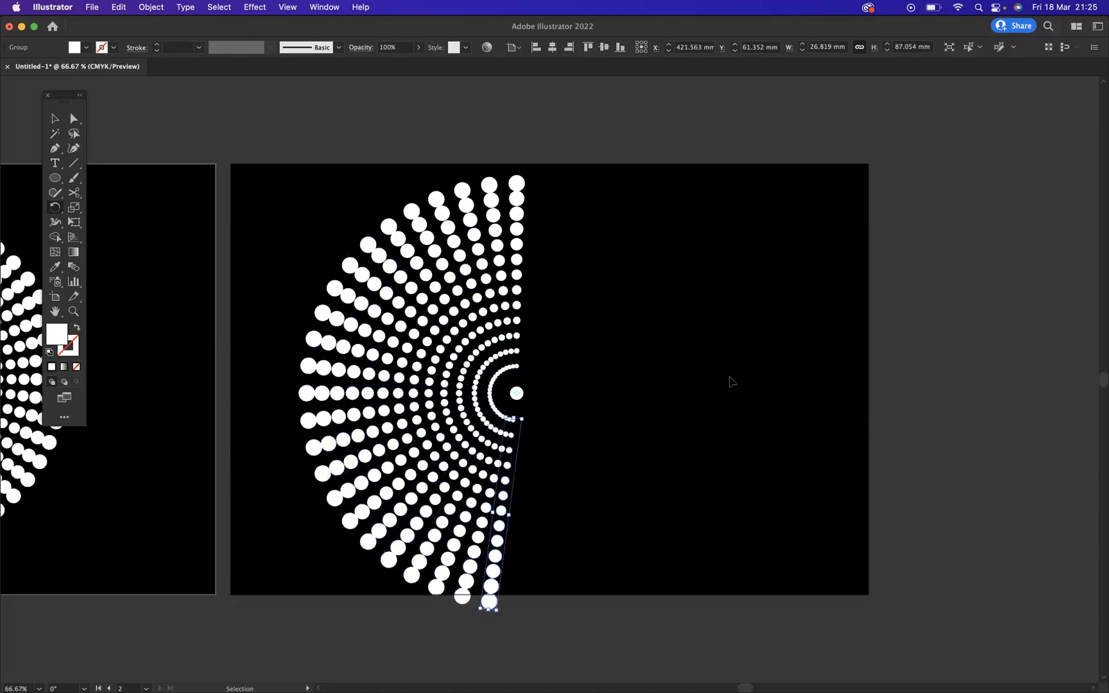
pyautogui.press('super+d')
pyautogui.press('super+d')
pyautogui.press('super+d')
pyautogui.press('super+d')
pyautogui.press('super+d')
pyautogui.press('super+d')
pyautogui.press('super+d')
pyautogui.press('super+d')
pyautogui.press('super+d')
pyautogui.press('super+d')
pyautogui.press('super+d')
pyautogui.press('super+d')
pyautogui.press('super+d')
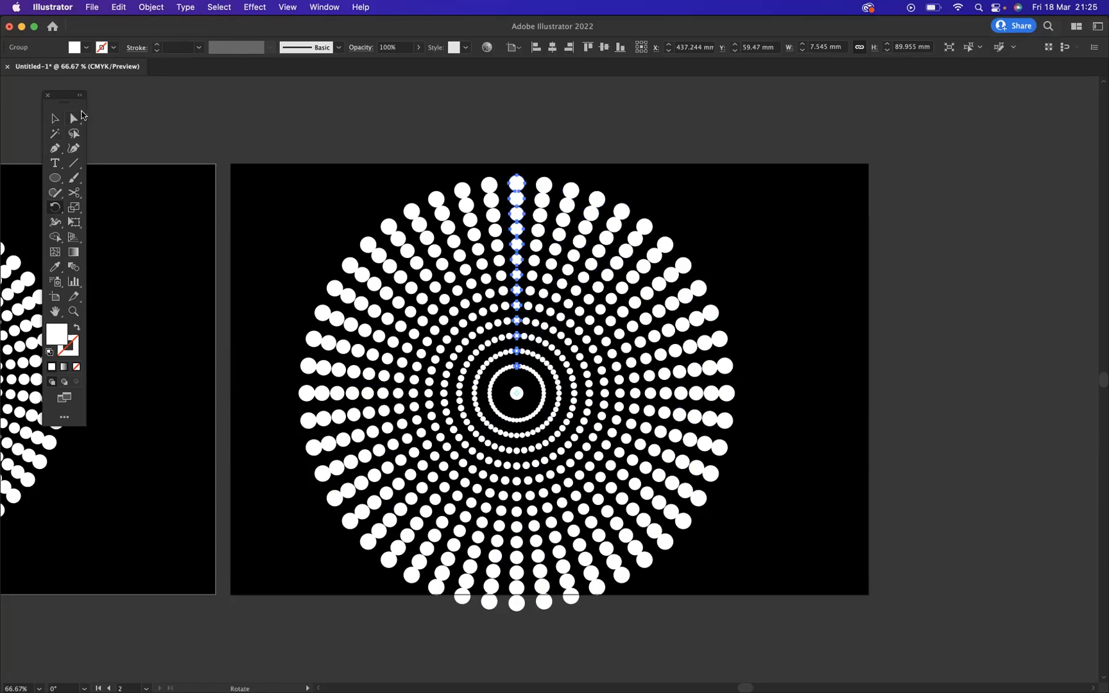
# Step: Delete the circle at the centre of the radial pattern
pyautogui.click(55, 118)
pyautogui.click(253, 117)
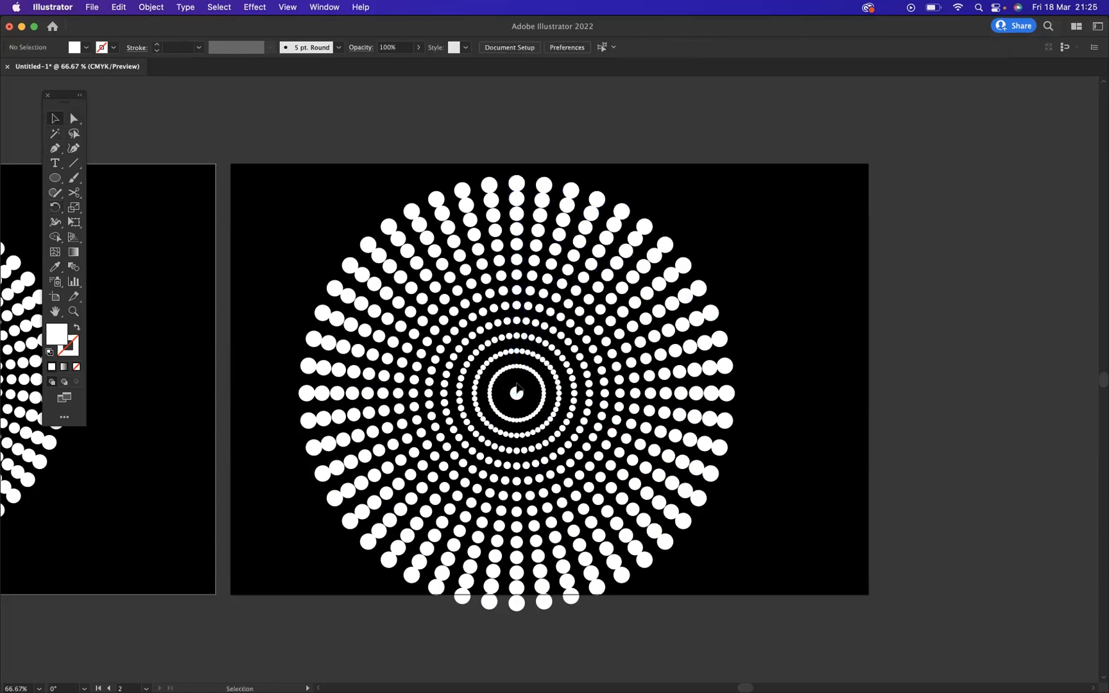
pyautogui.click(520, 393)
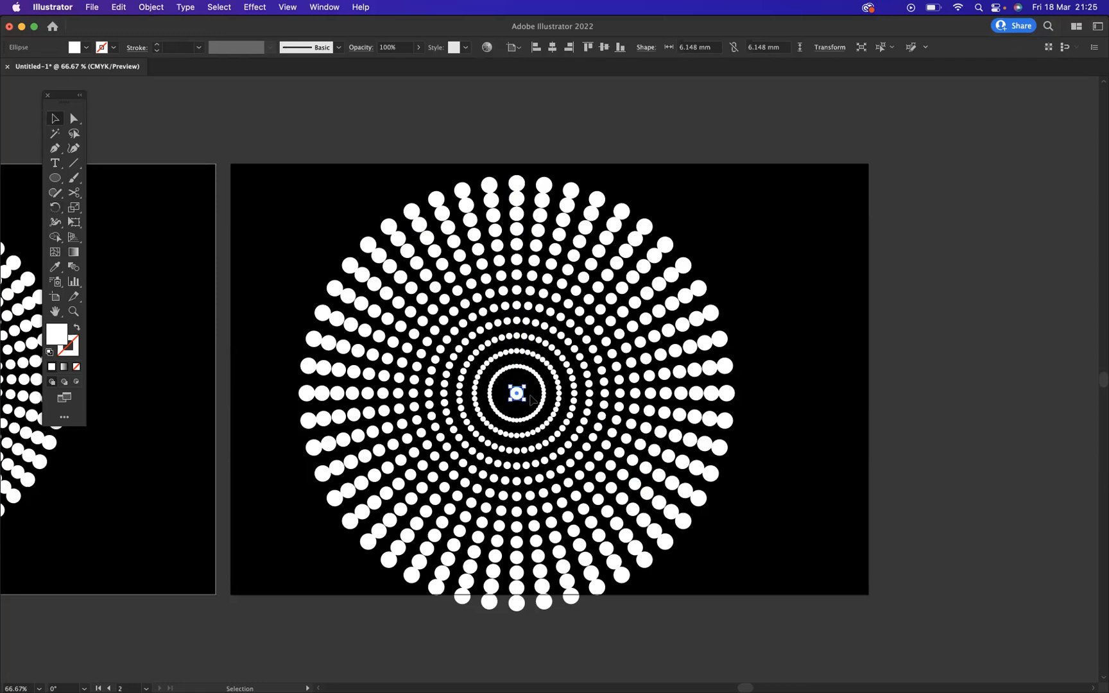
pyautogui.press('Delete')
# Step: Scale the whole radial dot pattern down proportionally and centre it roughly within the black artboard
pyautogui.moveTo(271, 173); pyautogui.dragTo(785, 644)
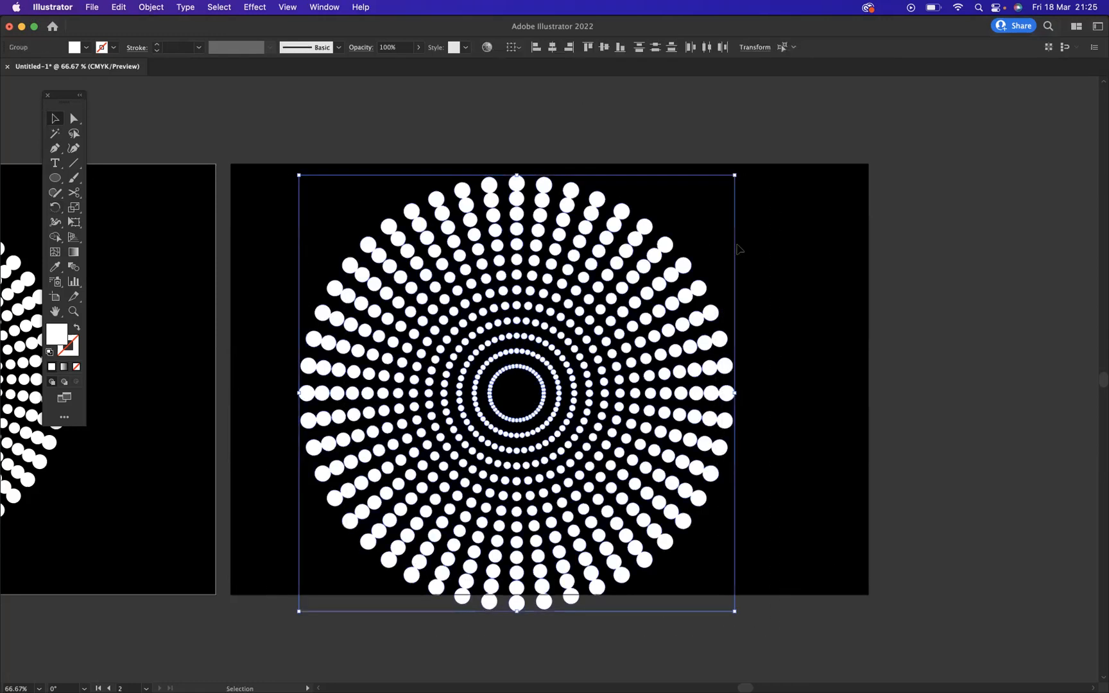
pyautogui.moveTo(735, 174); pyautogui.dragTo(711, 203)
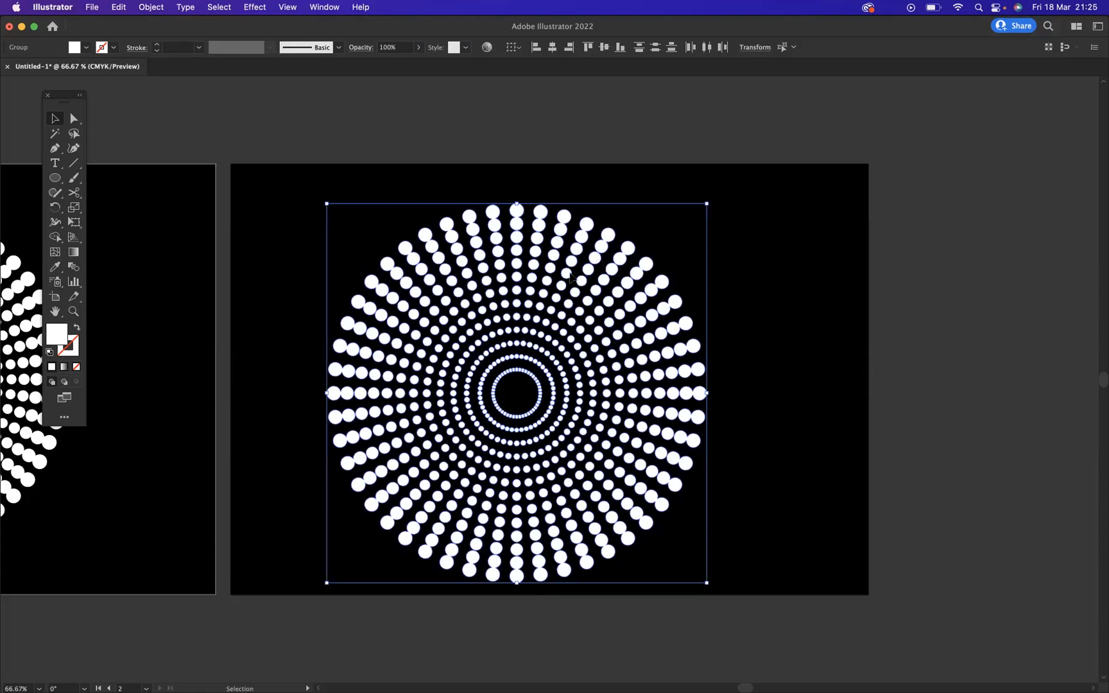
pyautogui.moveTo(532, 277); pyautogui.dragTo(557, 258)
pyautogui.moveTo(728, 186); pyautogui.dragTo(724, 191)
pyautogui.click(911, 236)
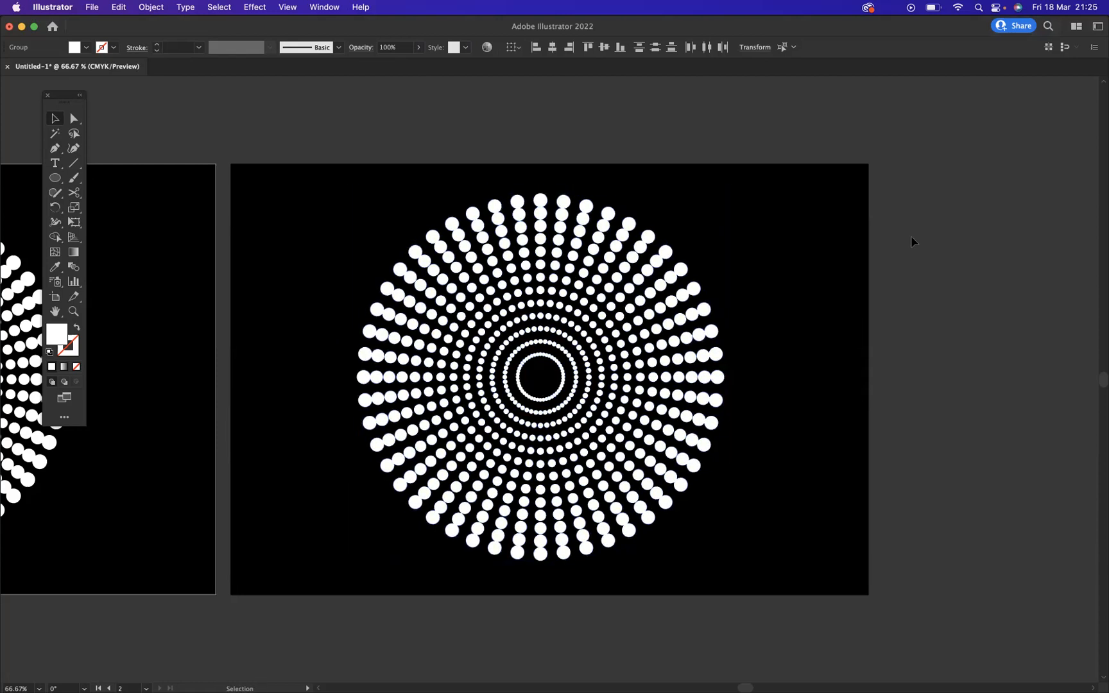